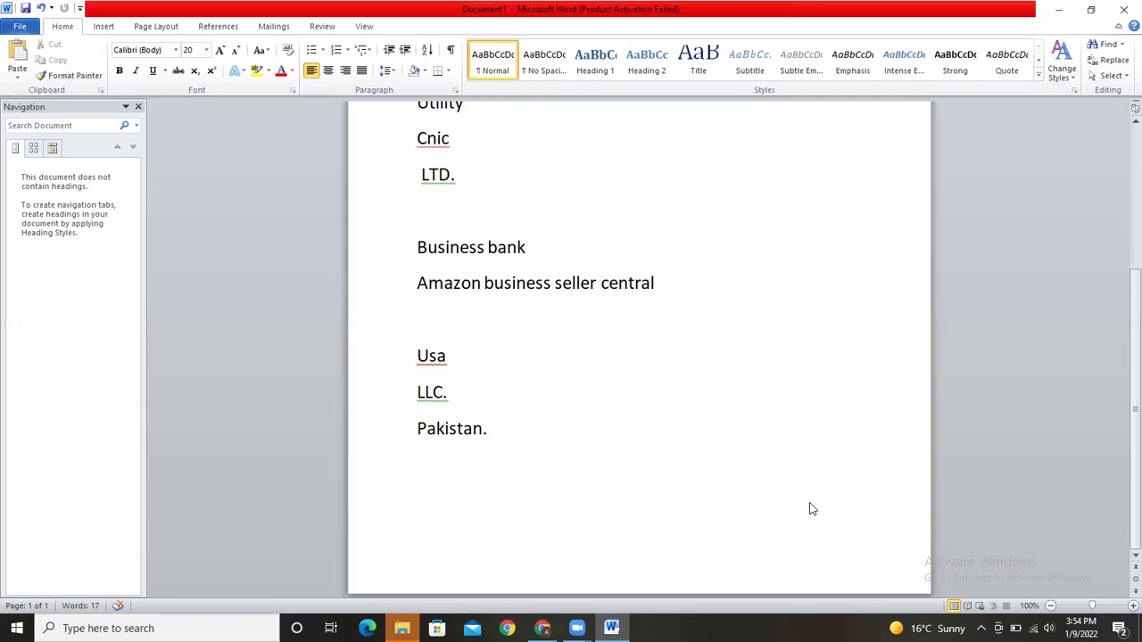
Return to the seller-account notes in Word, then switch to the new Chrome tab.
click(547, 586)
click(809, 495)
key(alt+Tab)
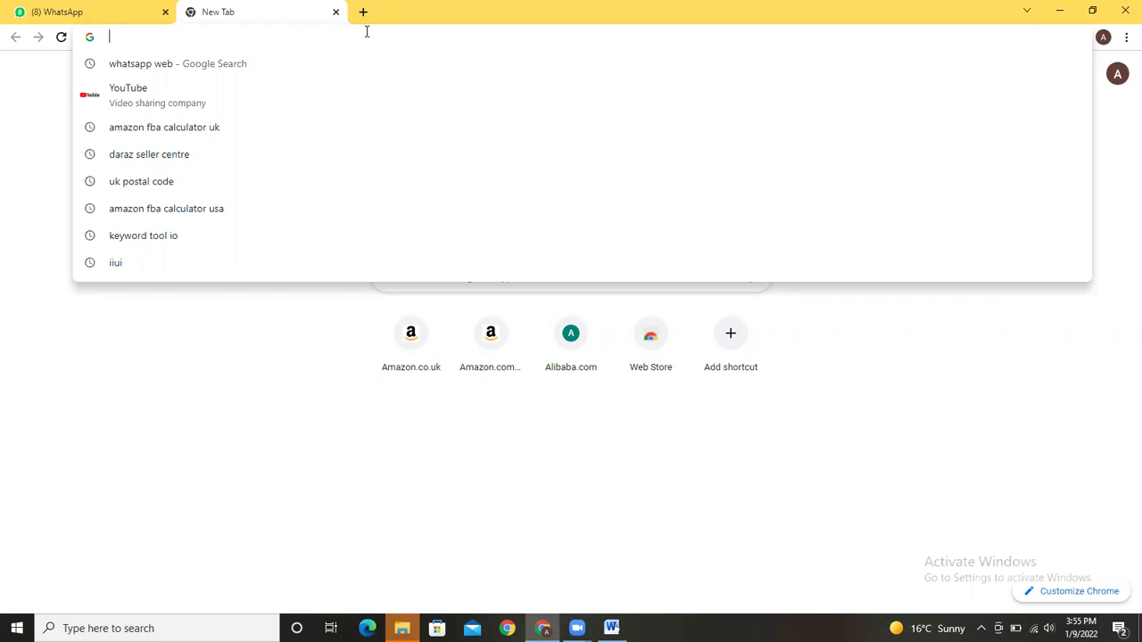
Load sellercentral.amazon.com and open another new tab beside it.
text(selle)
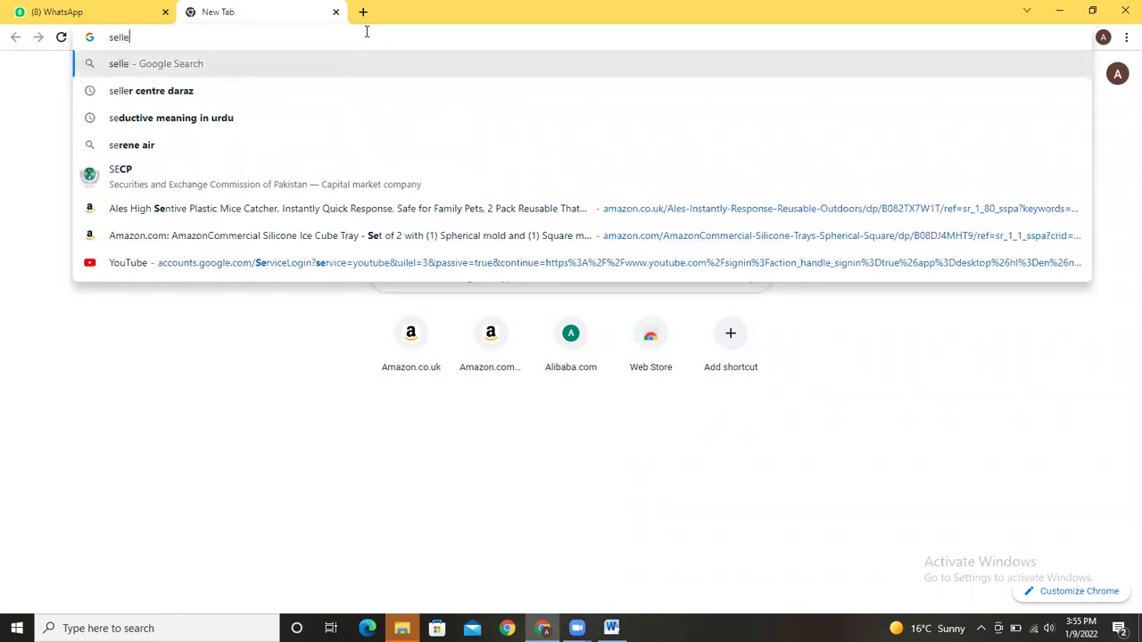
text(rcen)
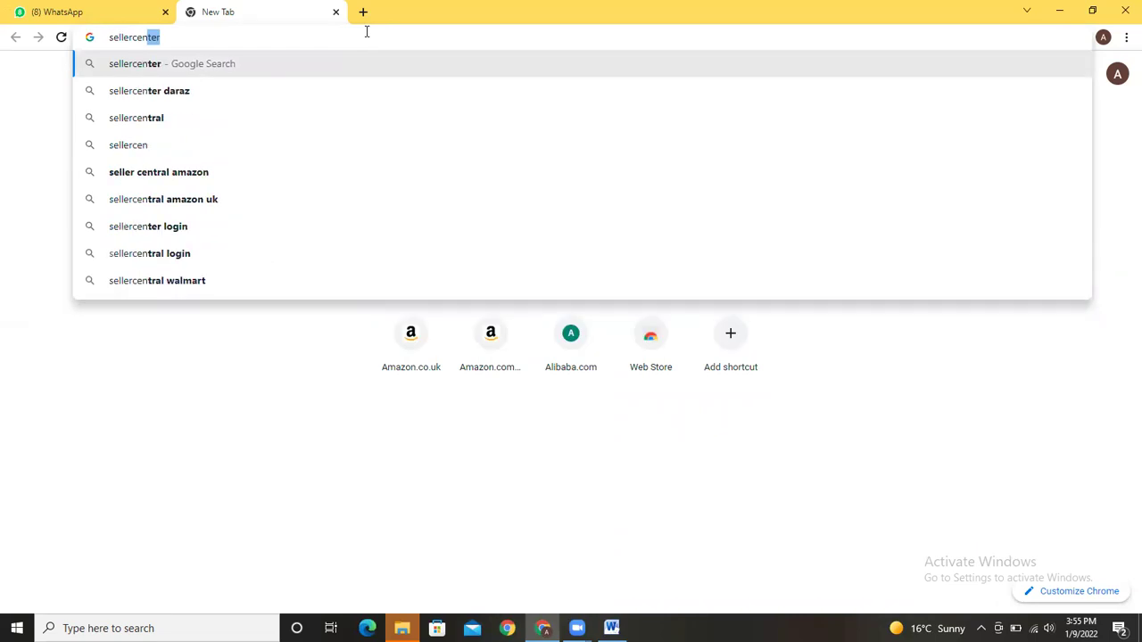
text(tral.a)
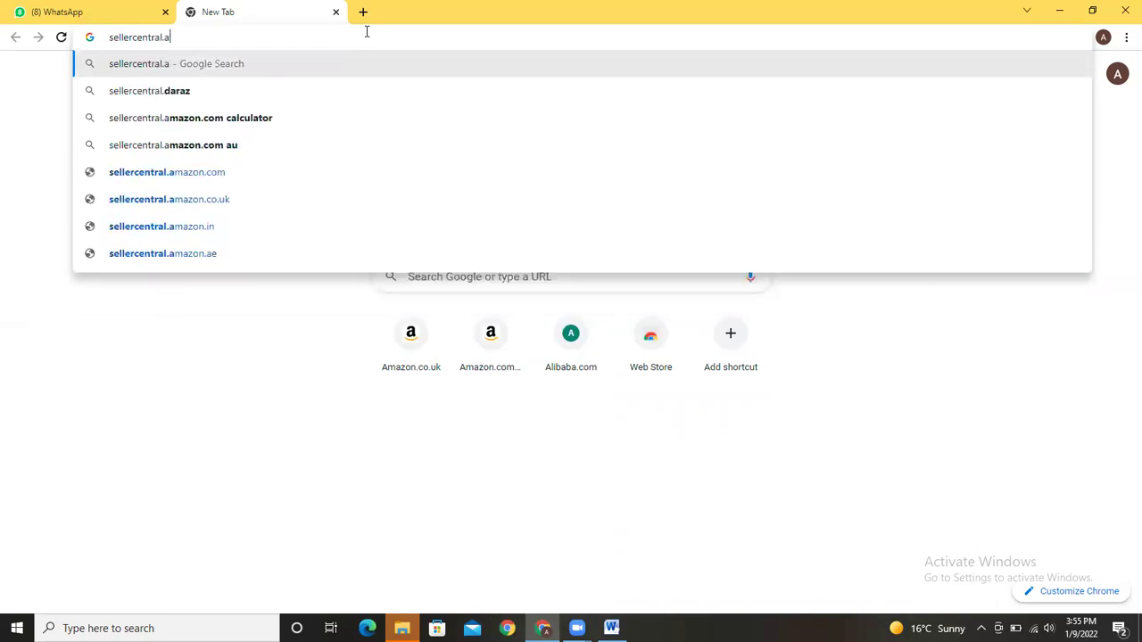
text(mazon.com)
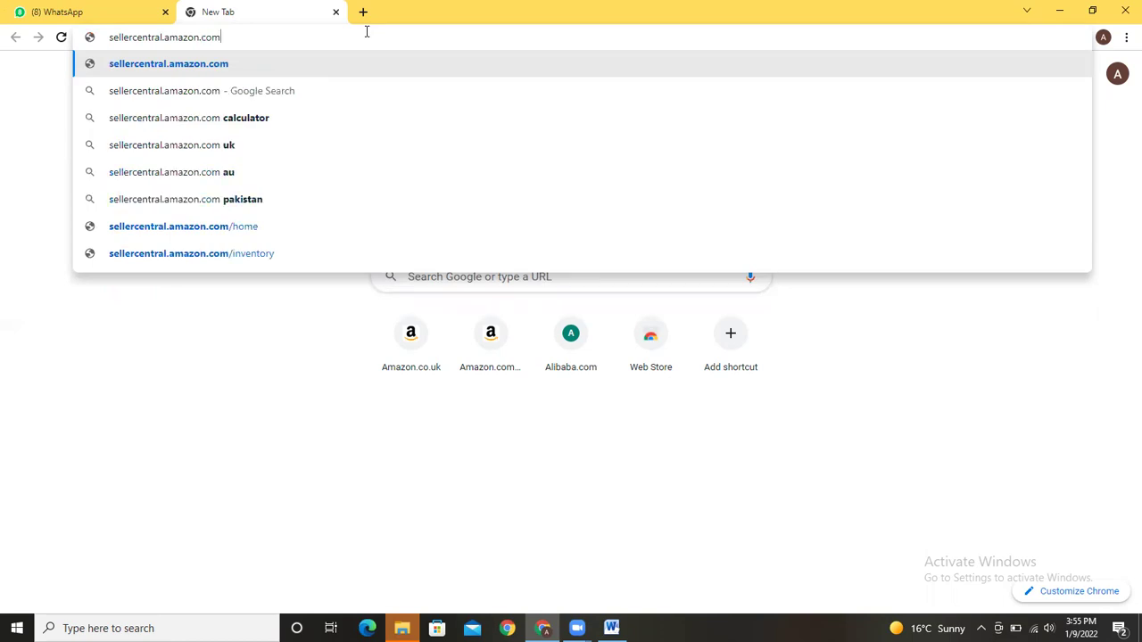
key(ctrl+a)
key(ctrl+c)
key(Return)
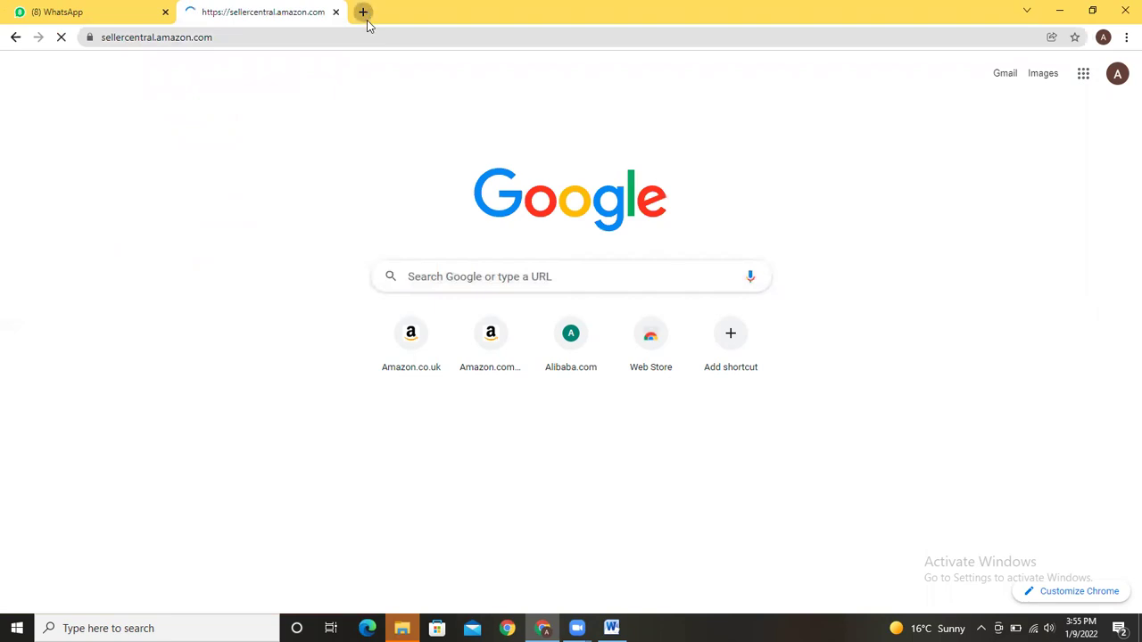
click(364, 16)
Load sellercentral.amazon.co.uk in the new tab, then return to the US Seller Central tab.
key(ctrl+v)
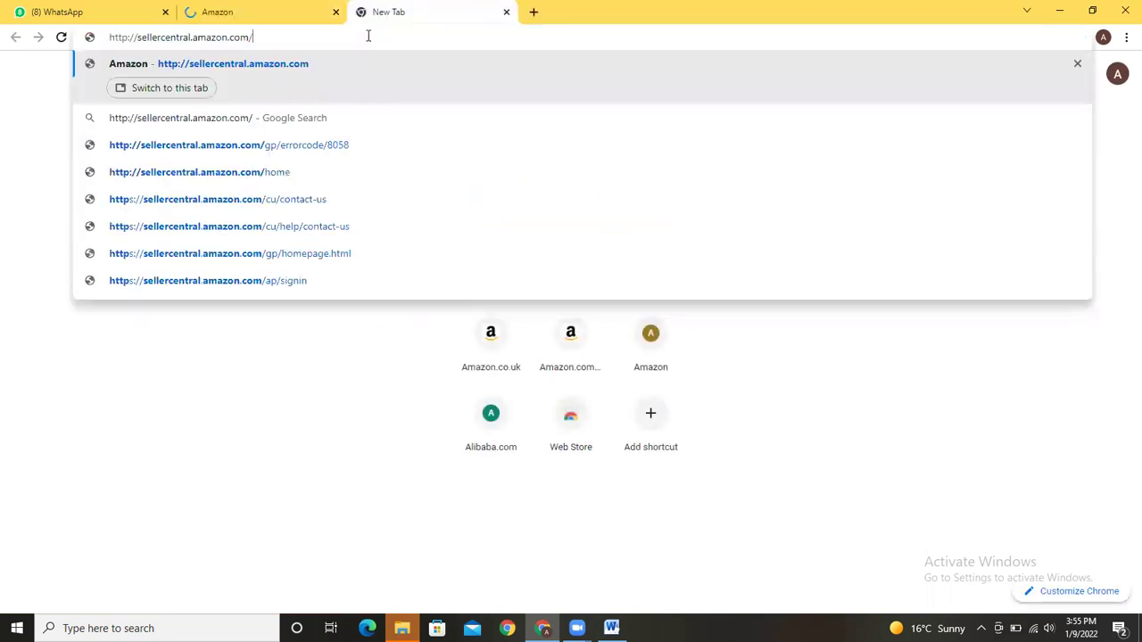
key(BackSpace)
key(BackSpace)
key(BackSpace)
key(BackSpace)
key(BackSpace)
key(BackSpace)
key(BackSpace)
key(BackSpace)
key(BackSpace)
key(BackSpace)
key(BackSpace)
key(BackSpace)
key(BackSpace)
key(BackSpace)
key(BackSpace)
key(BackSpace)
key(BackSpace)
key(BackSpace)
key(BackSpace)
key(BackSpace)
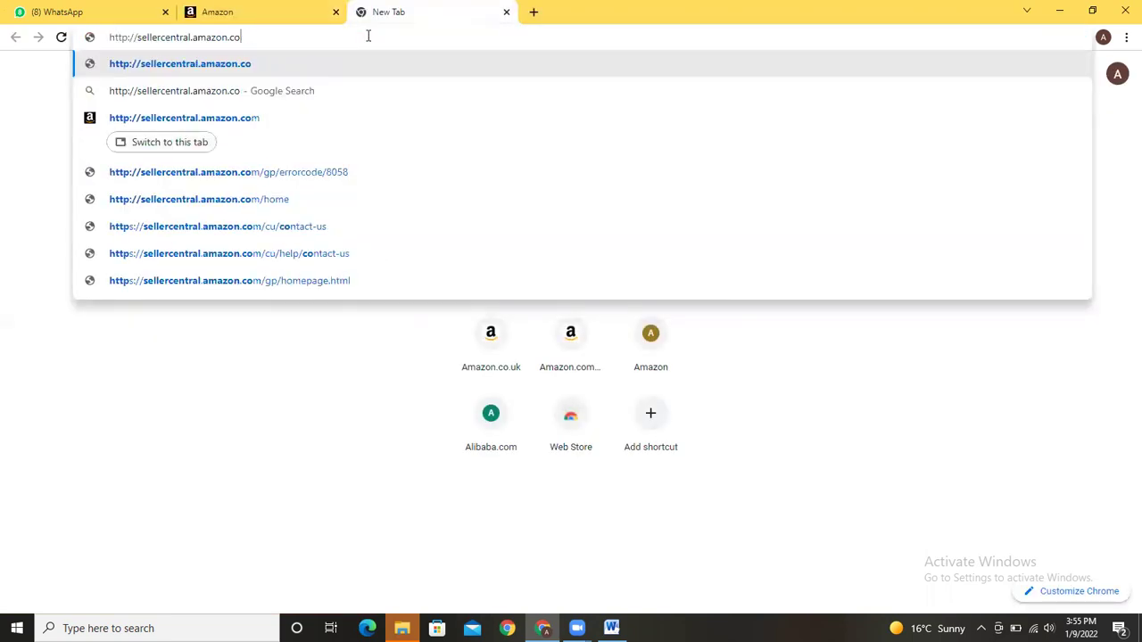
key(BackSpace)
key(BackSpace)
key(BackSpace)
key(BackSpace)
key(BackSpace)
key(BackSpace)
key(BackSpace)
key(BackSpace)
key(BackSpace)
key(BackSpace)
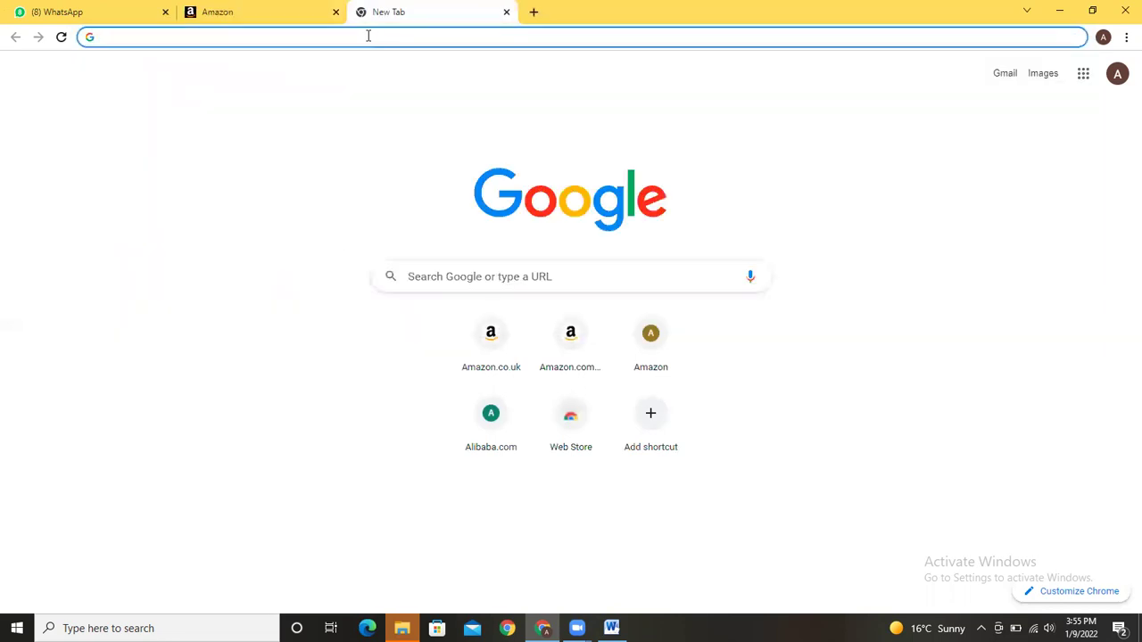
text(seller)
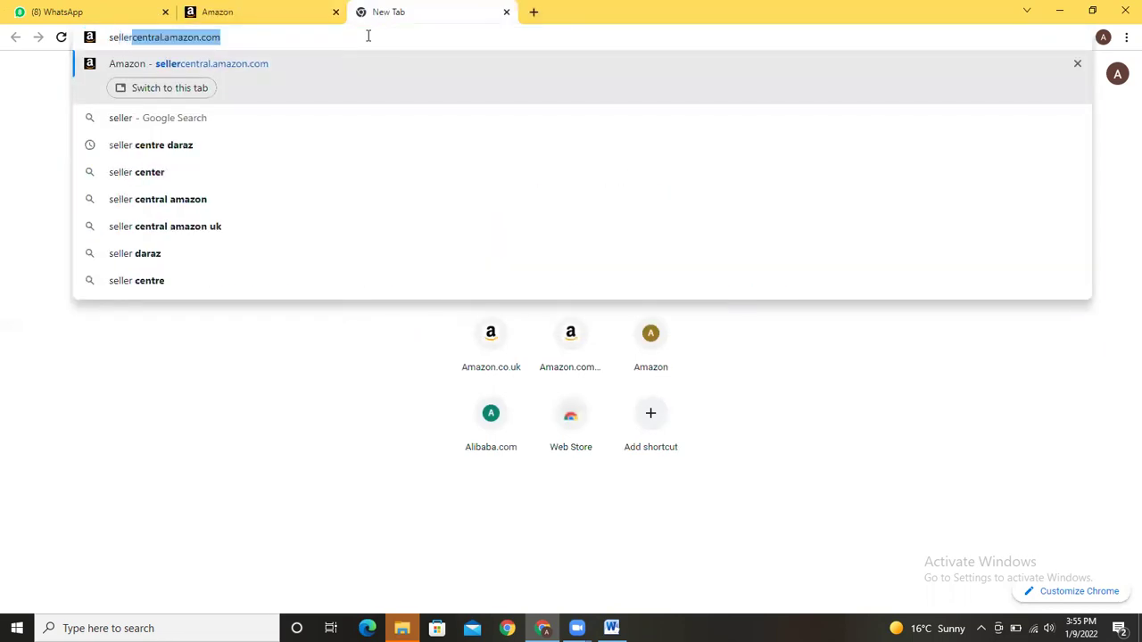
text(ce)
key(Right)
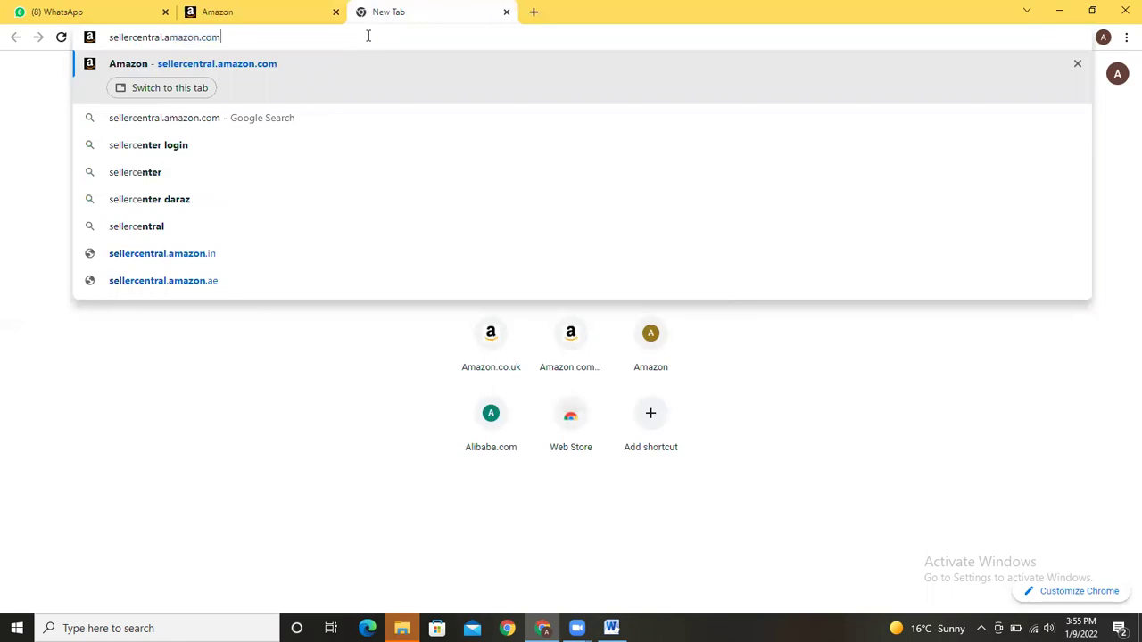
key(BackSpace)
key(BackSpace)
text(o.uk)
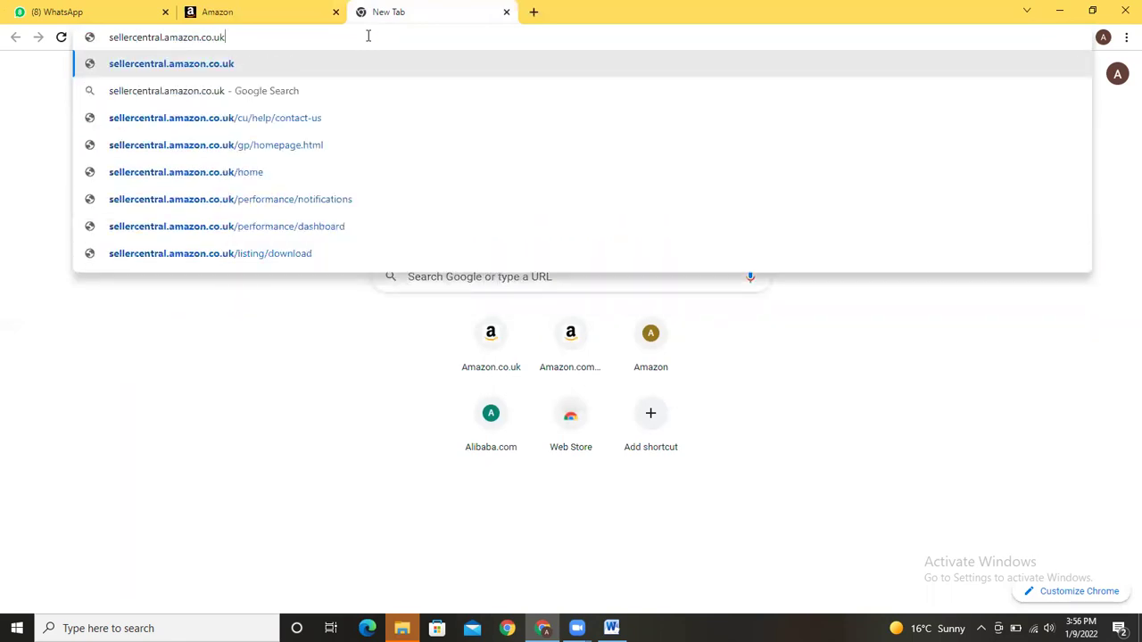
key(Return)
click(266, 11)
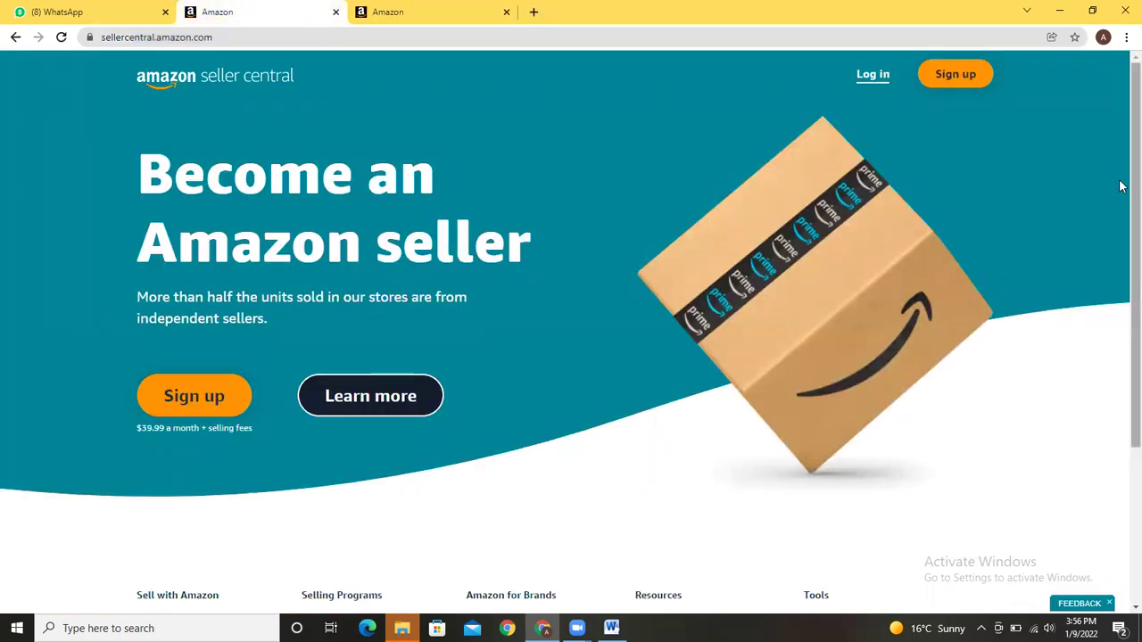
Compare the US $39.99 monthly plan with the UK £25 plan, then open a blank tab.
scroll(1122, 185, down, 3)
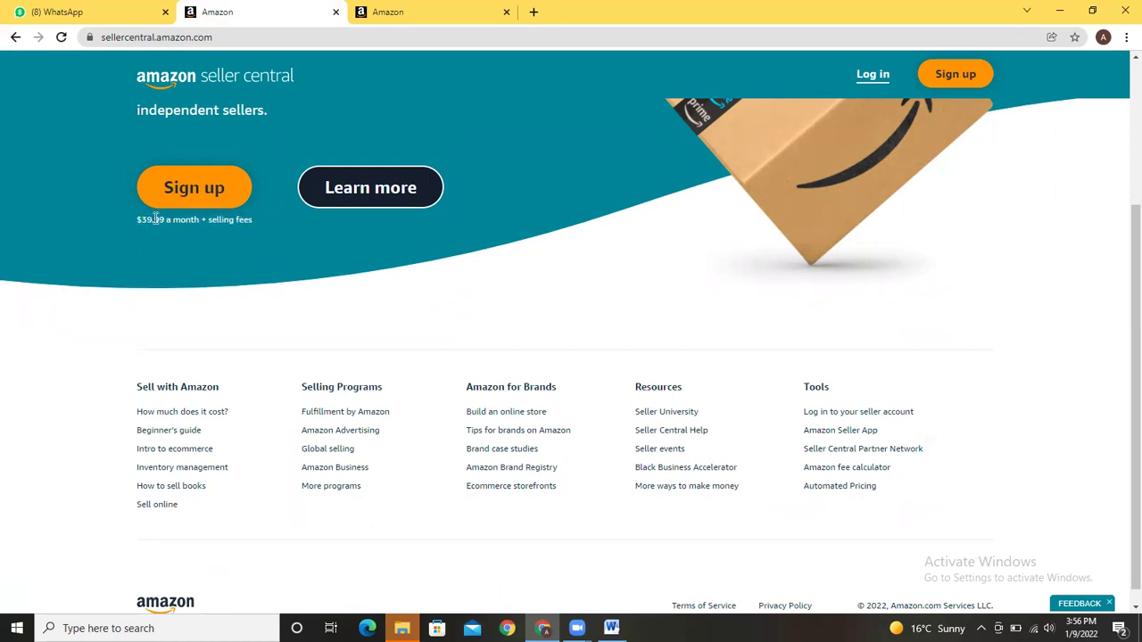
click(407, 12)
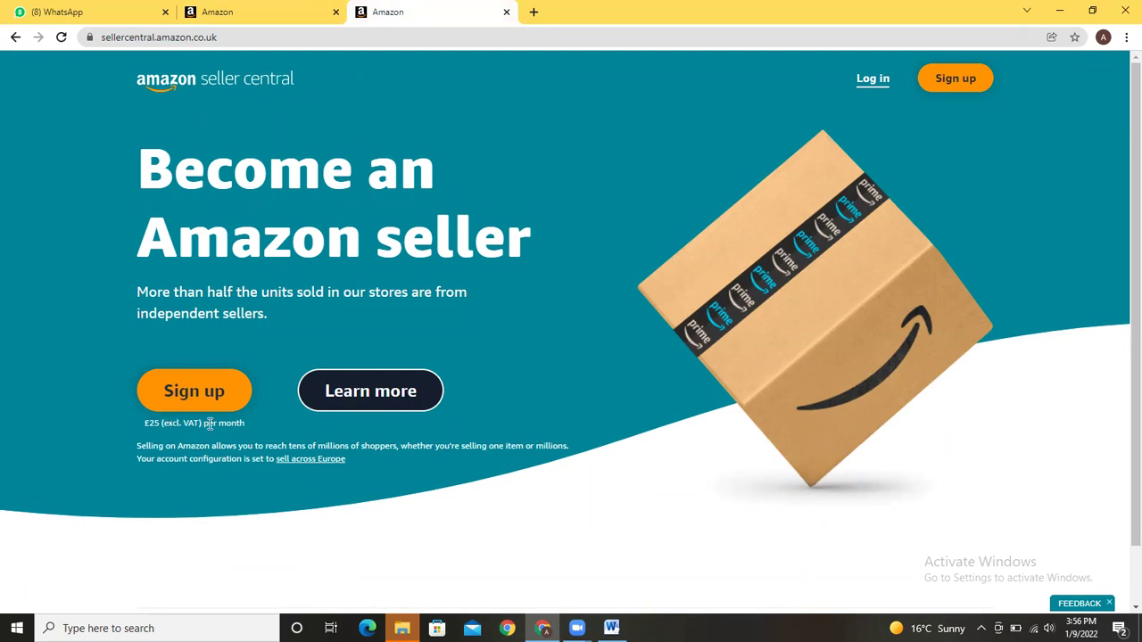
click(534, 11)
click(505, 32)
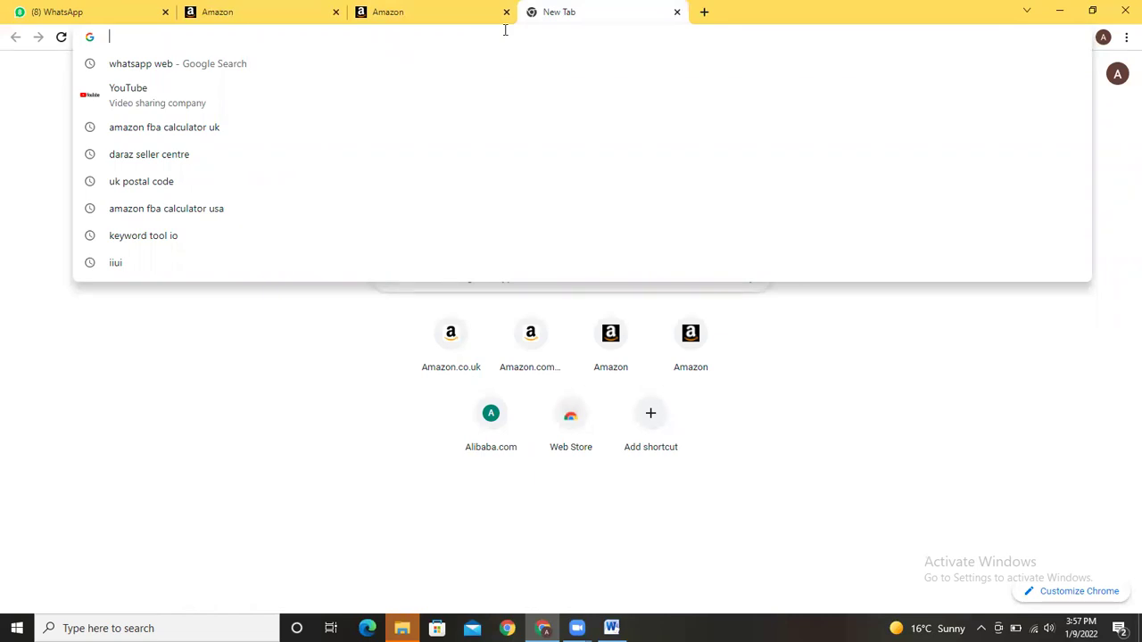
Load sellercentral.amazon.in in the new tab.
text(sellercentral.amazon.co.uk)
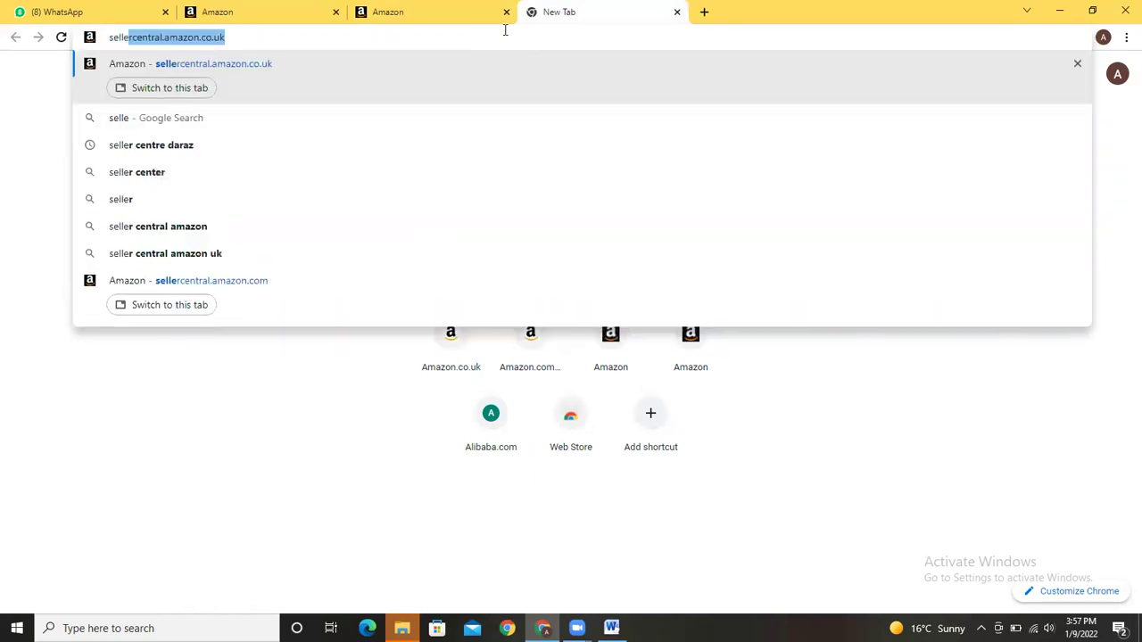
key(BackSpace)
key(BackSpace)
key(BackSpace)
key(BackSpace)
key(BackSpace)
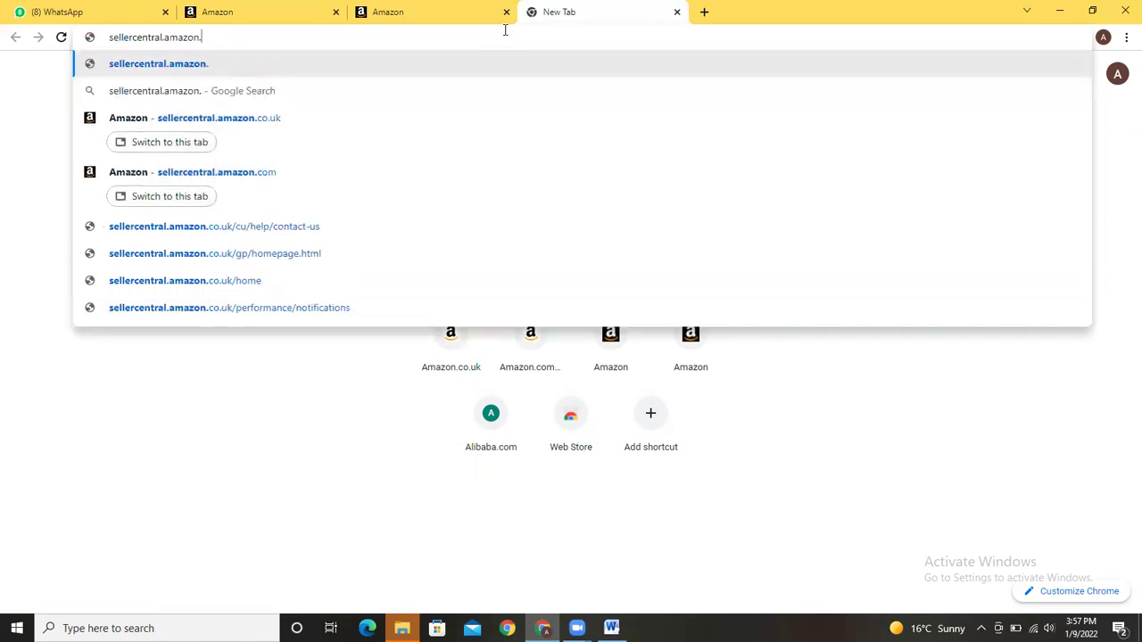
text(in)
key(Return)
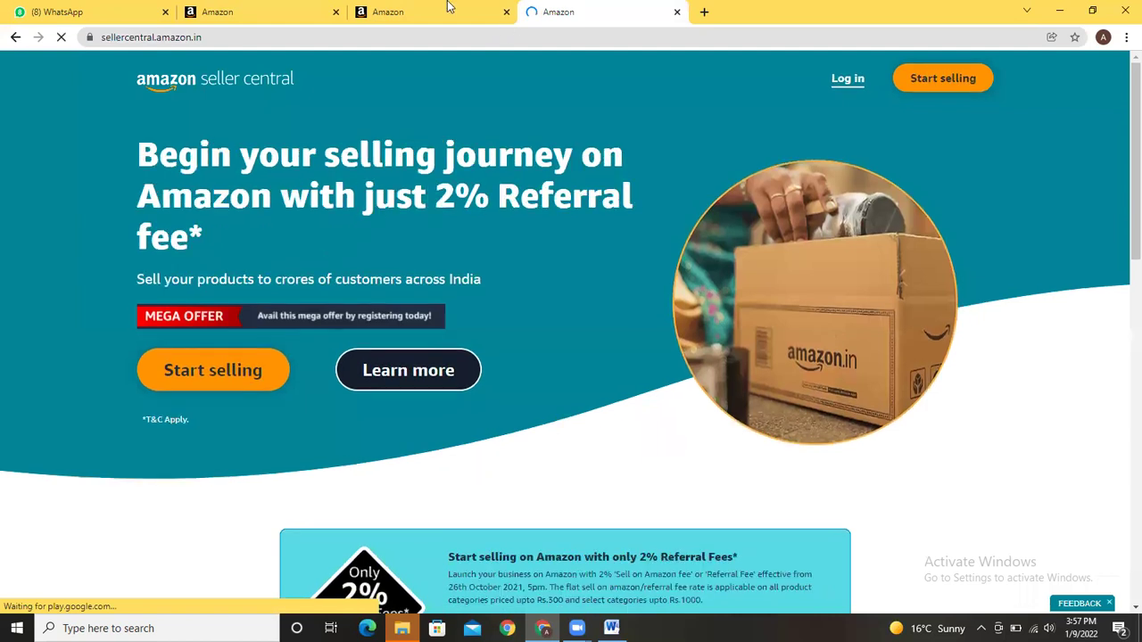
Start the India seller registration and close the UK Seller Central tab.
click(304, 9)
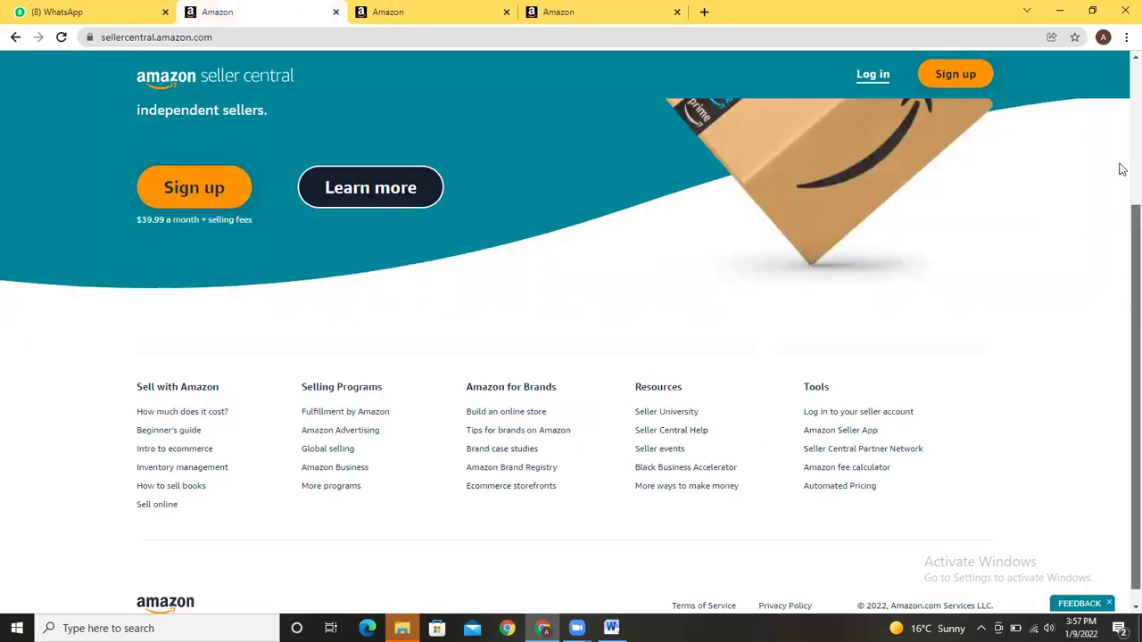
scroll(1071, 215, up, 2)
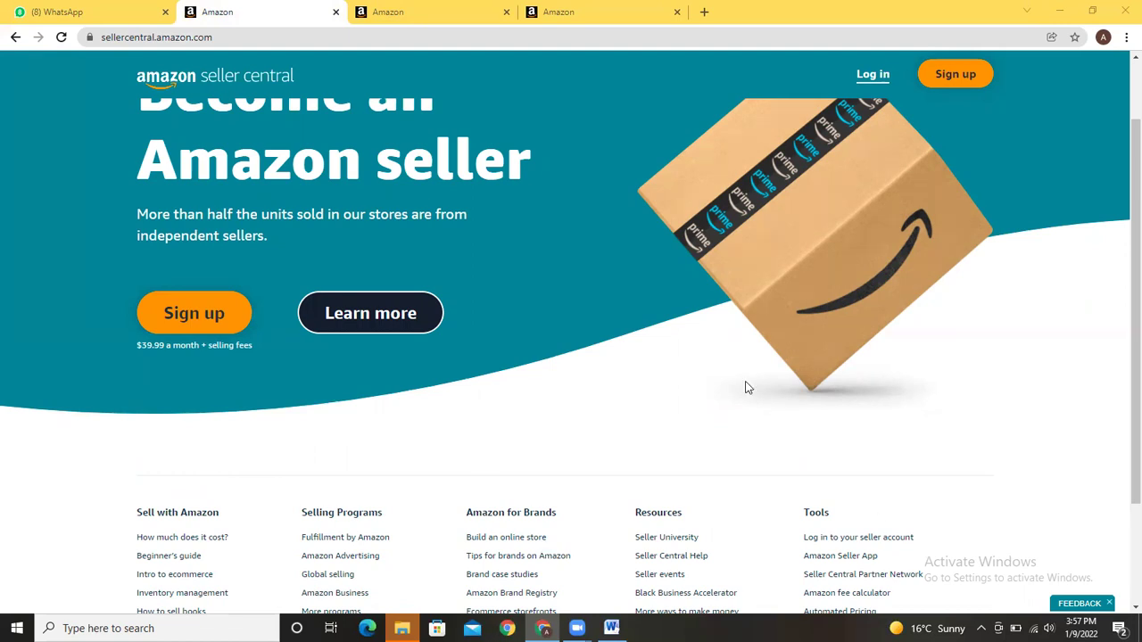
click(594, 7)
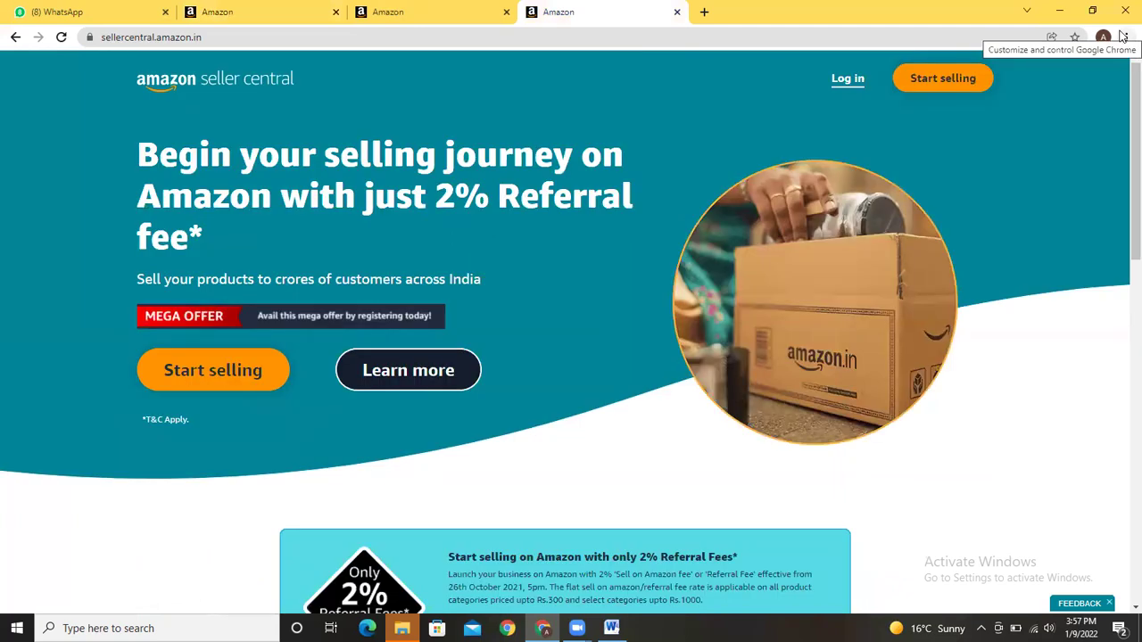
click(183, 374)
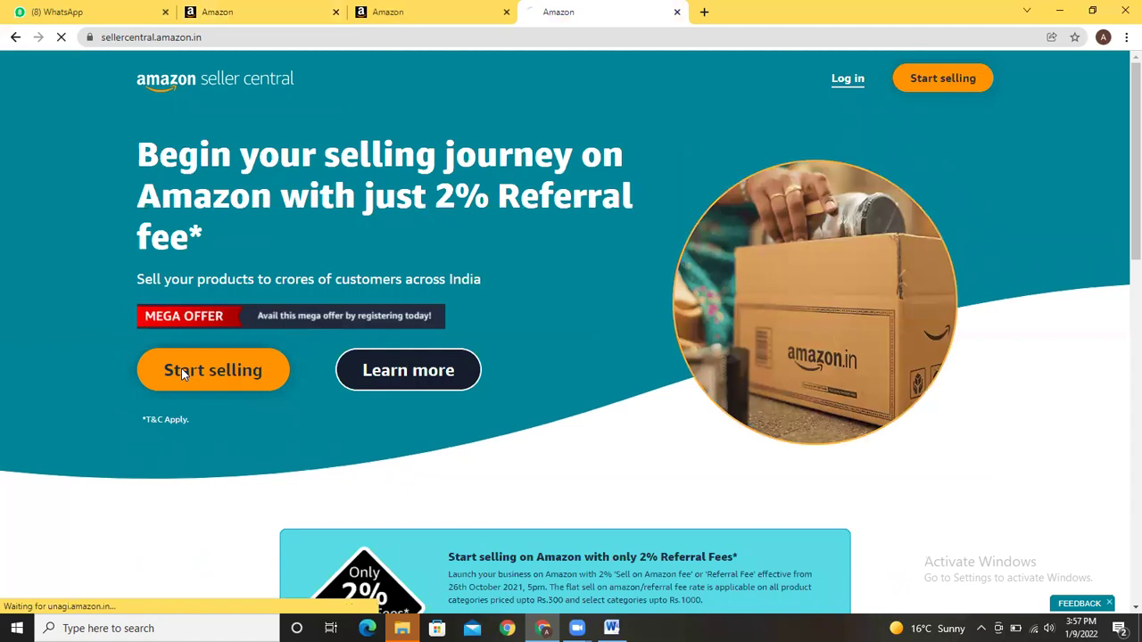
click(507, 12)
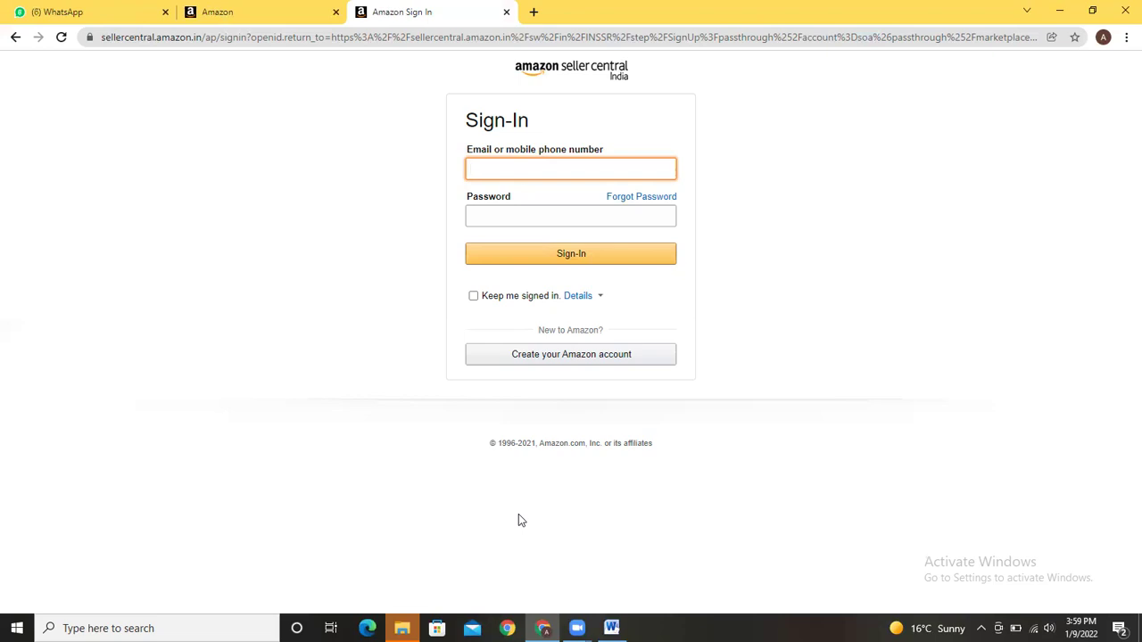
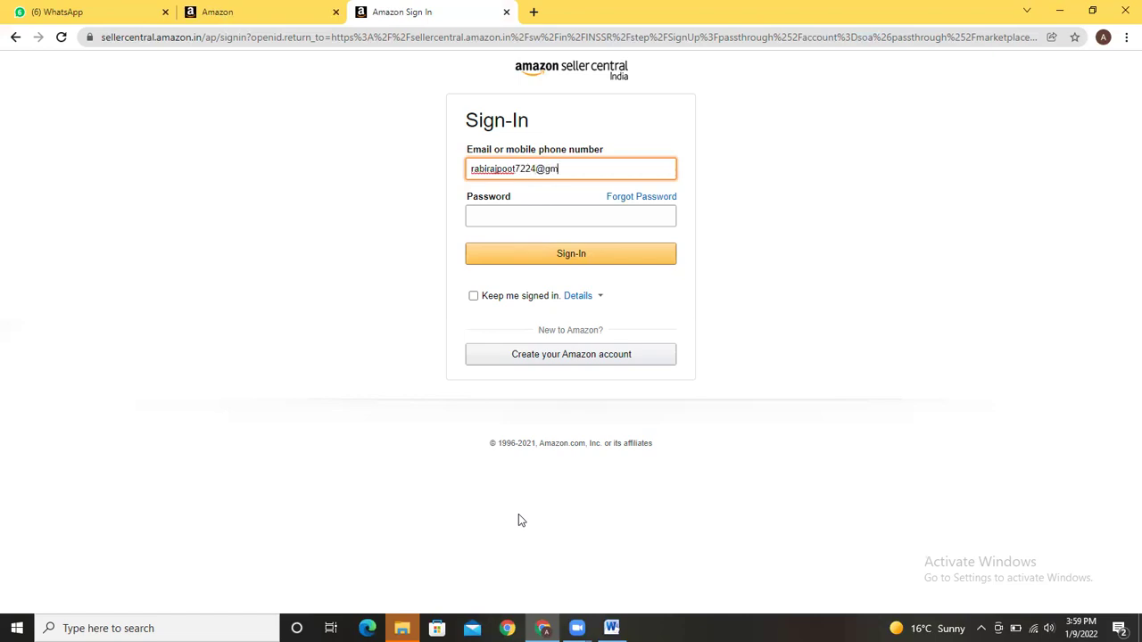
Enter the account email and a password on the India sign-in form, removing stray characters from the email.
click(563, 214)
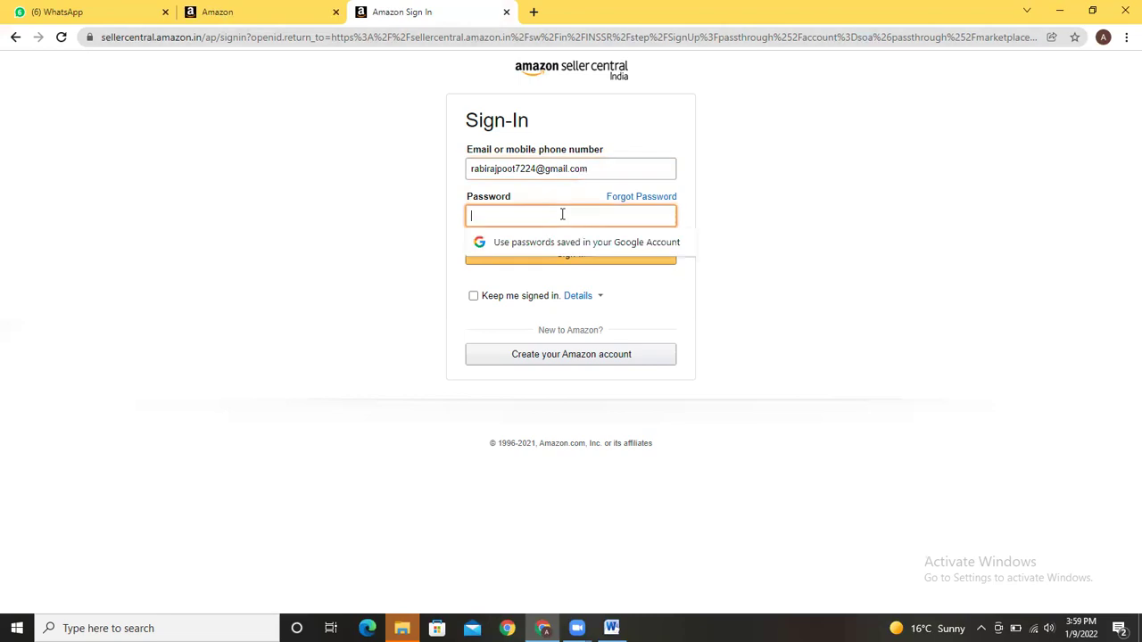
text(•••••)
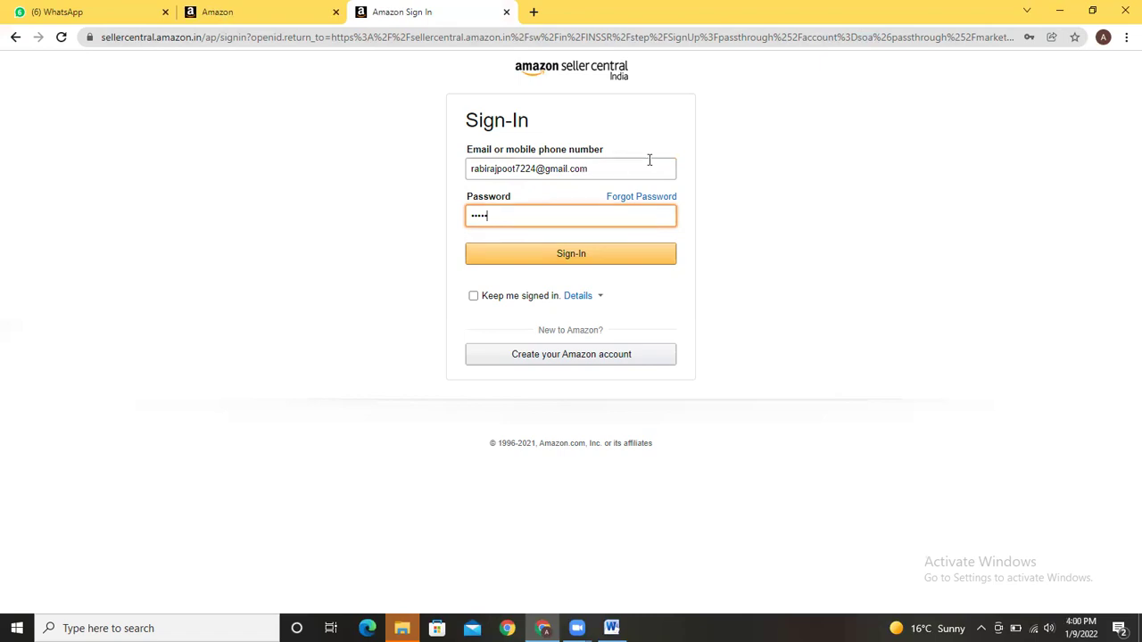
click(617, 171)
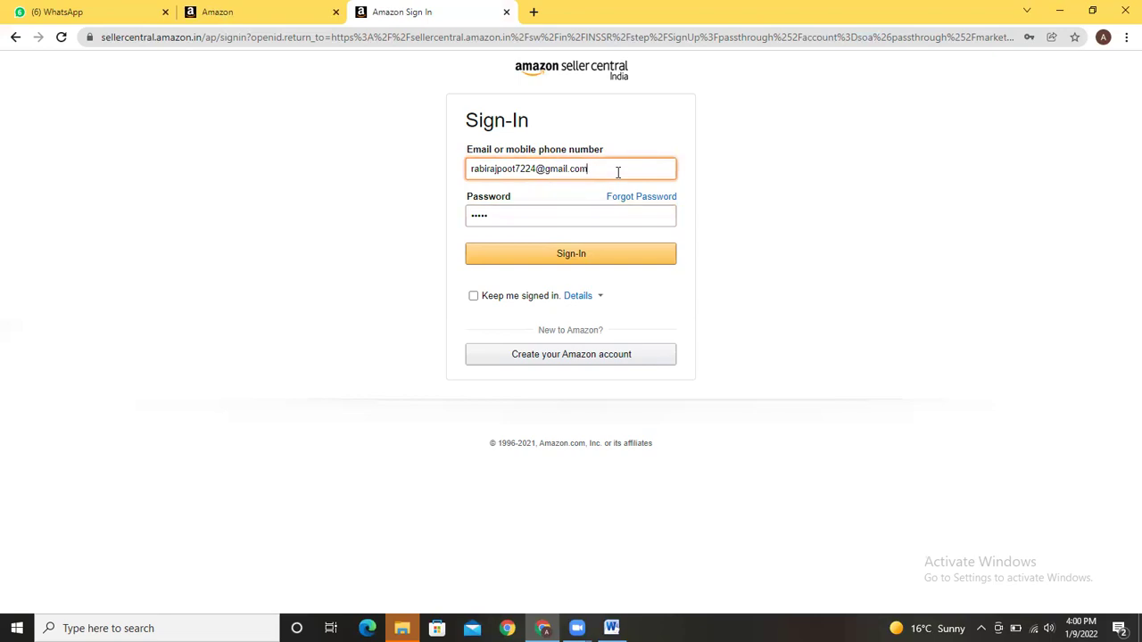
text(')
key(BackSpace)
text(>)
key(BackSpace)
text(<)
key(BackSpace)
Re-enter the account password, then select the whole email address.
click(560, 234)
click(574, 222)
text(••••)
key(BackSpace)
key(BackSpace)
key(BackSpace)
key(BackSpace)
text(•••)
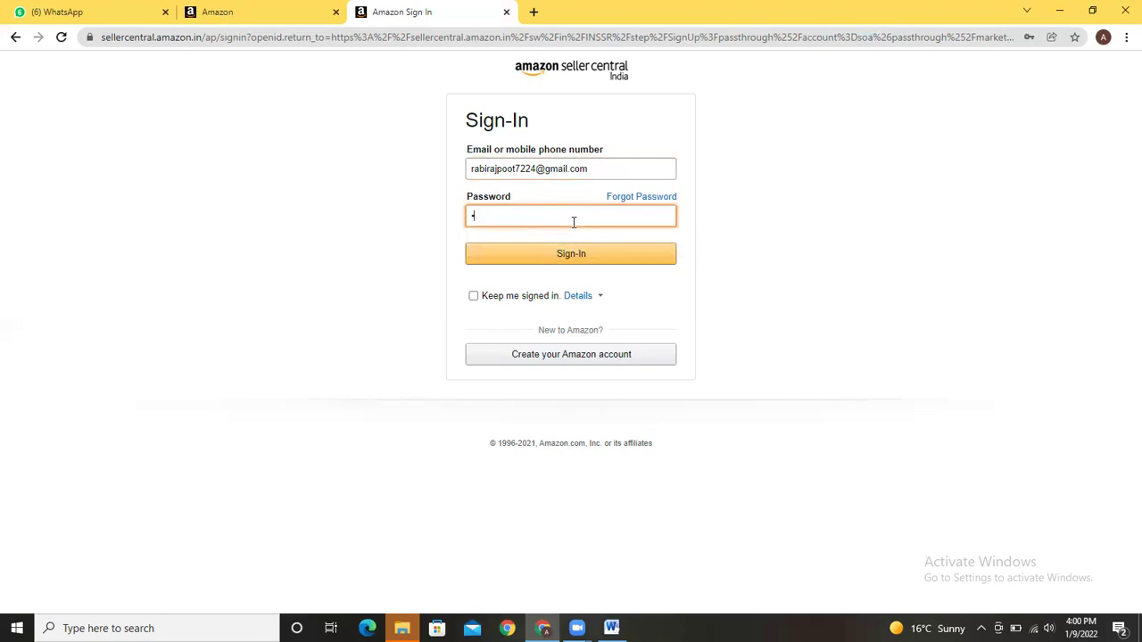
text(••••••)
click(626, 166)
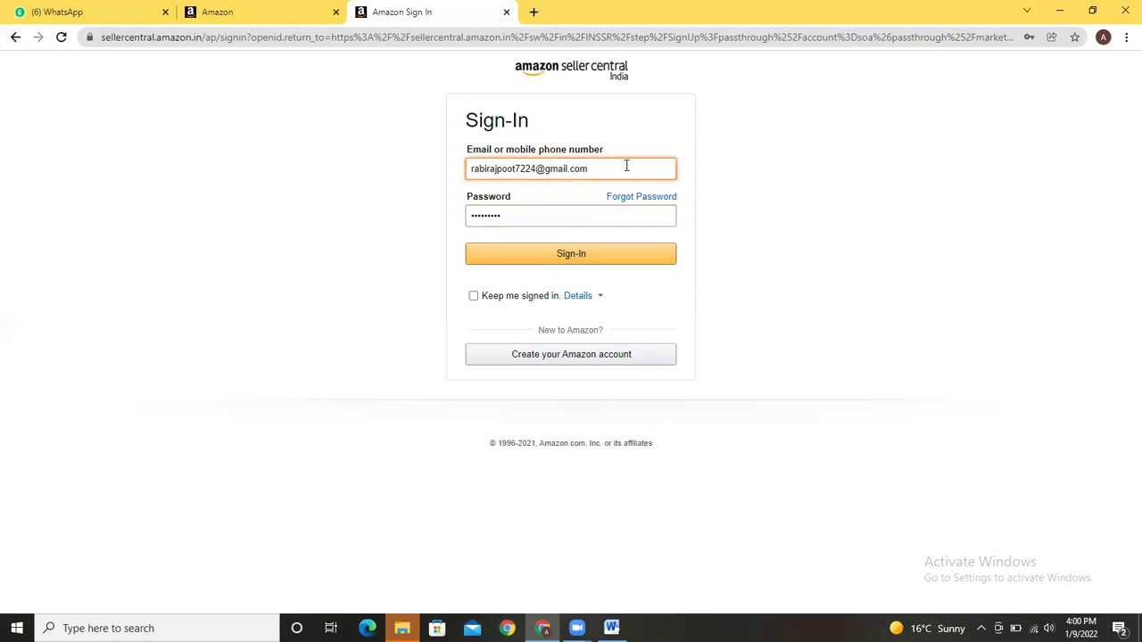
key(ctrl+a)
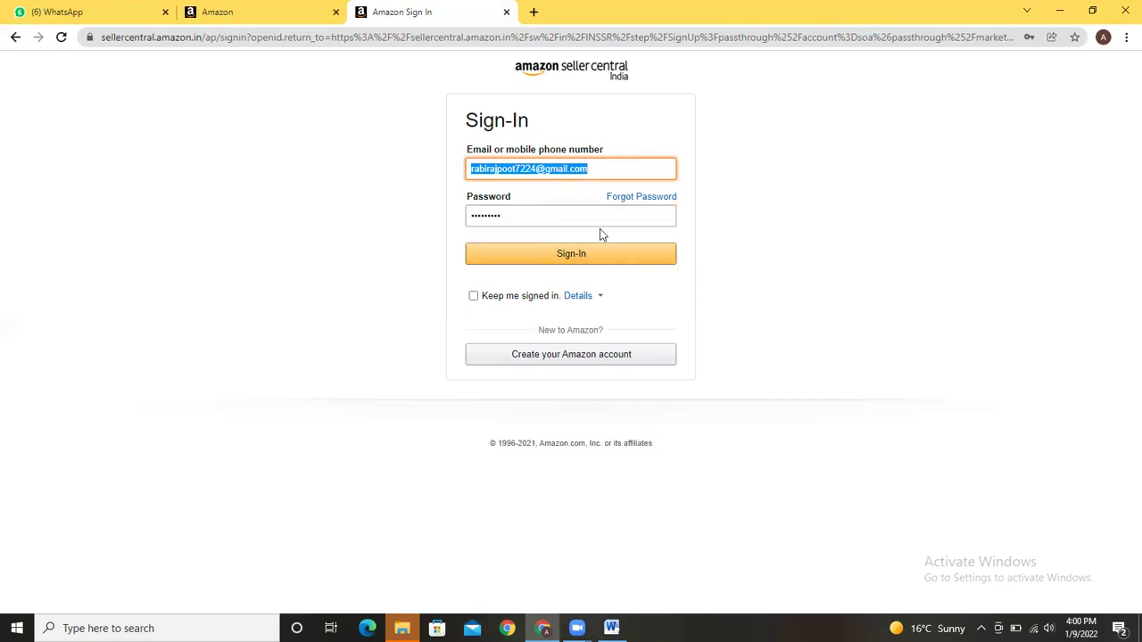
Begin a new Amazon account, entering the seller's name and mobile number.
click(577, 354)
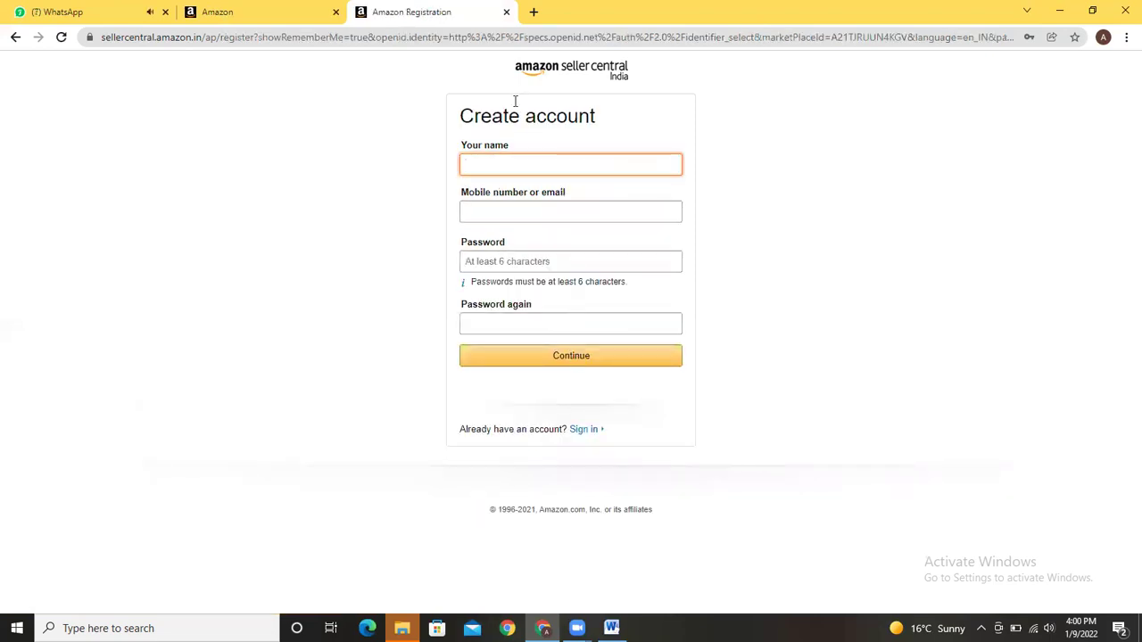
text(Rabi)
click(525, 213)
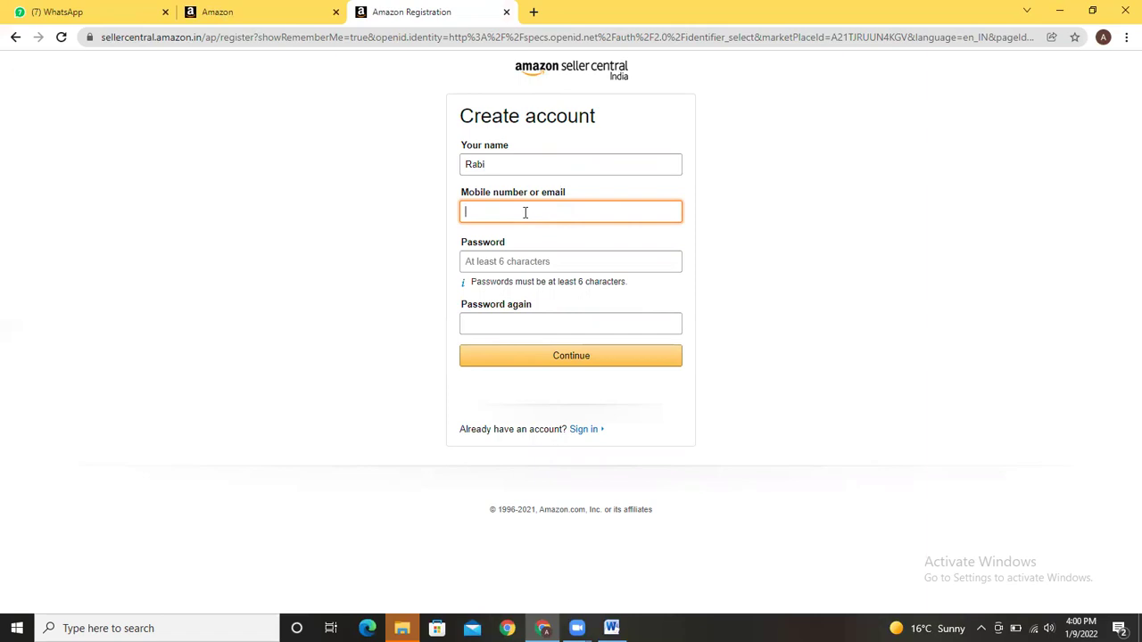
key(ctrl+a)
Choose Pakistan +92 as the mobile number's country code.
click(476, 217)
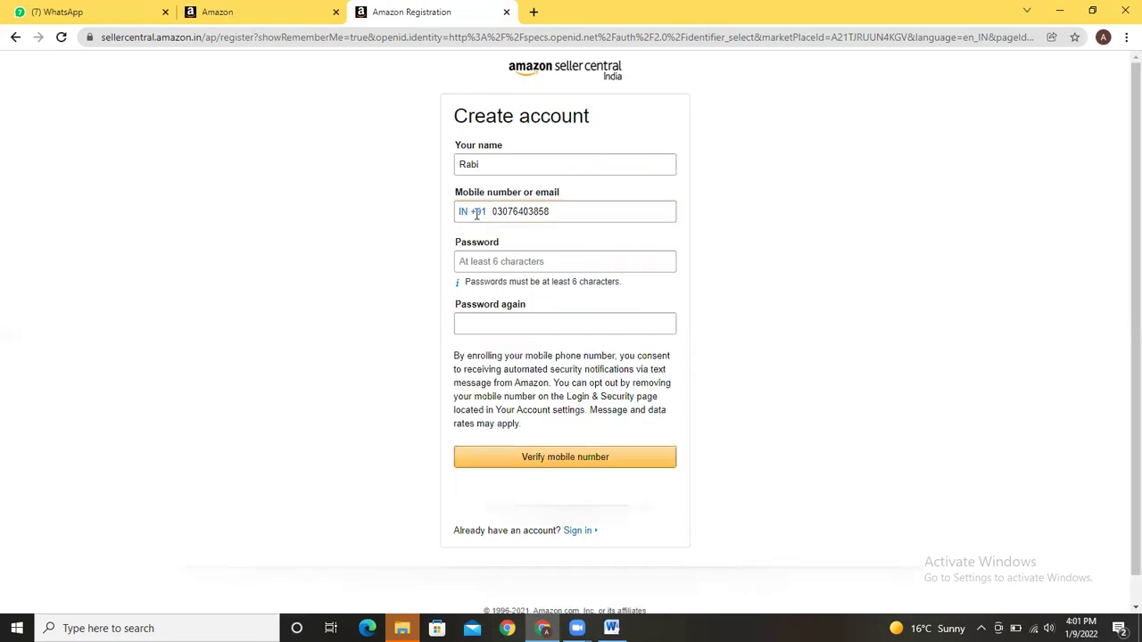
click(477, 214)
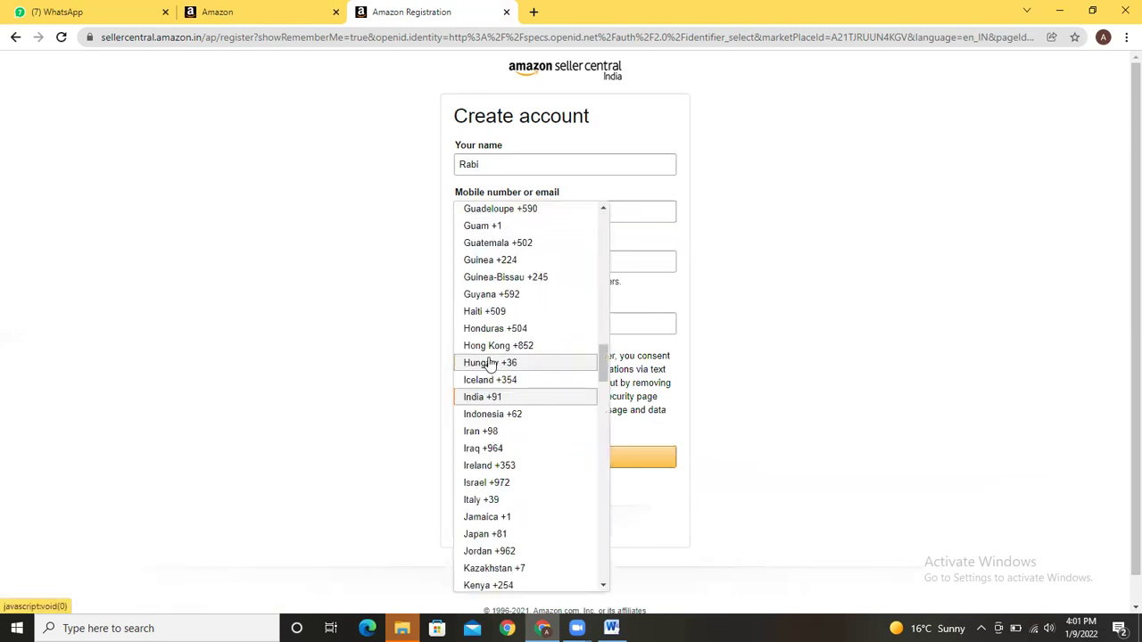
scroll(492, 363, down, 10)
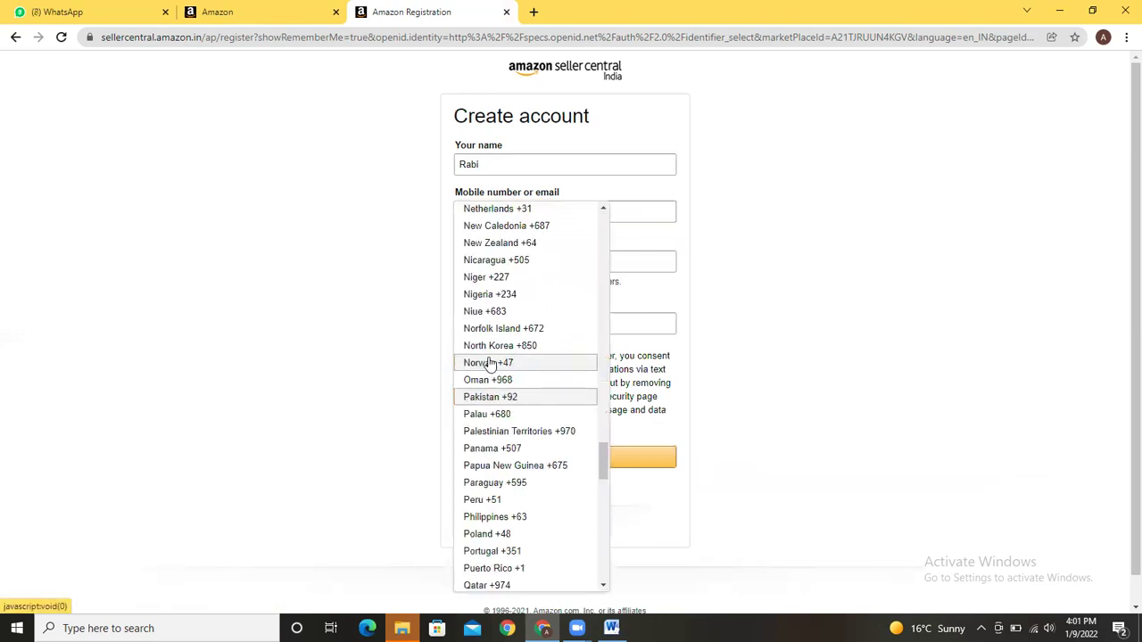
click(513, 399)
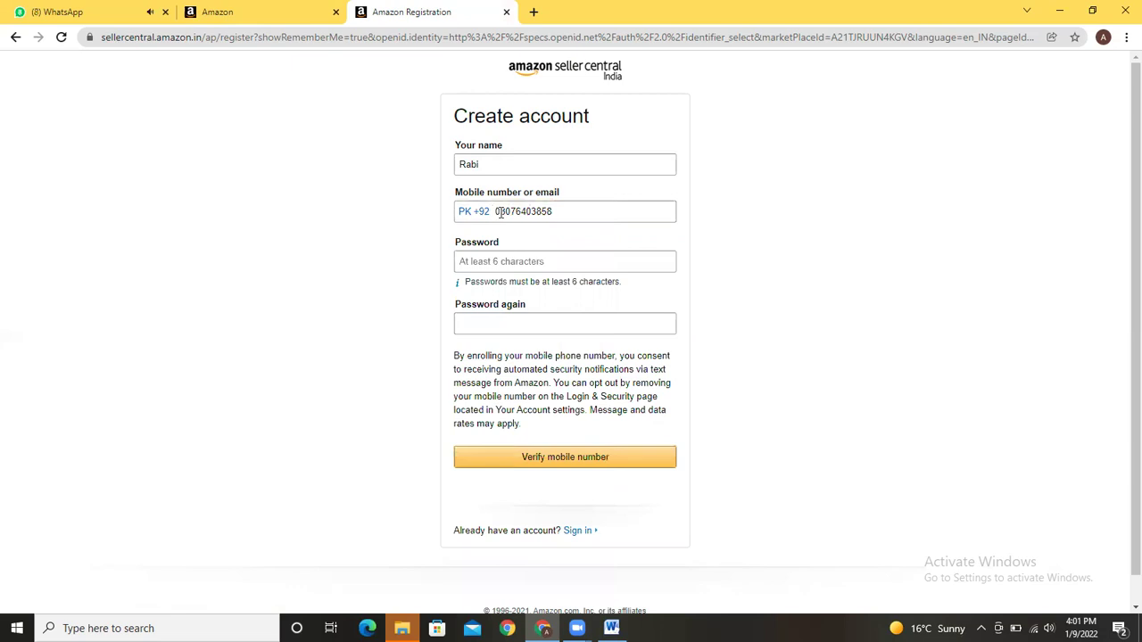
Type the account password, submit the form, and repeat the password in 'Password again'.
click(519, 260)
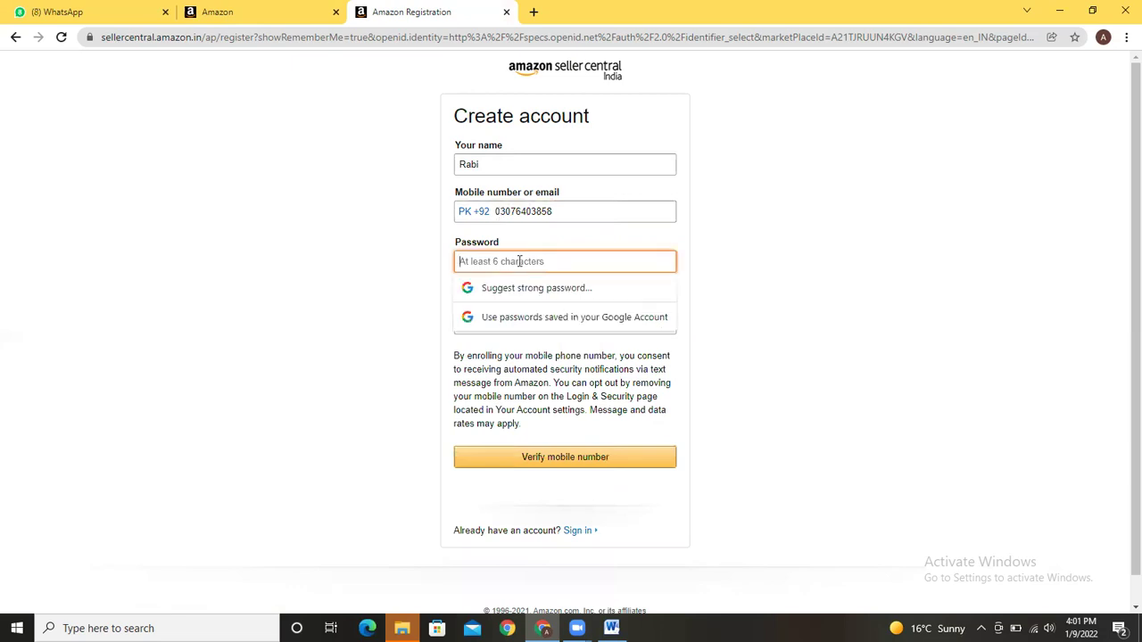
click(619, 457)
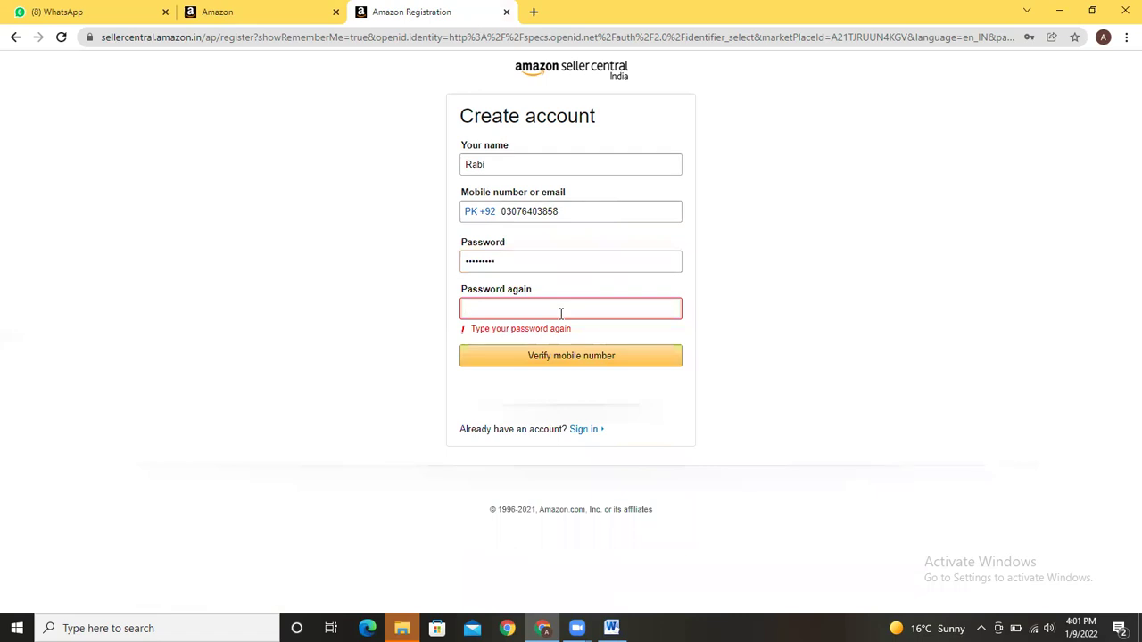
text(*********)
Submit the registration, decline Chrome's password saving, and solve the audio puzzle with answer 2.
click(561, 356)
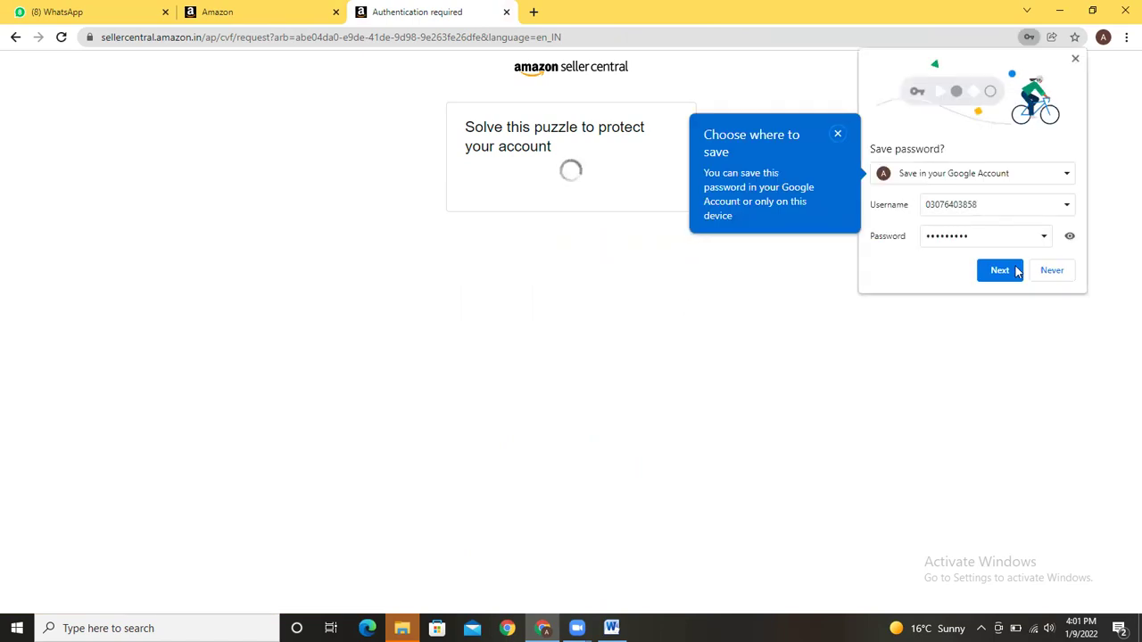
click(1043, 277)
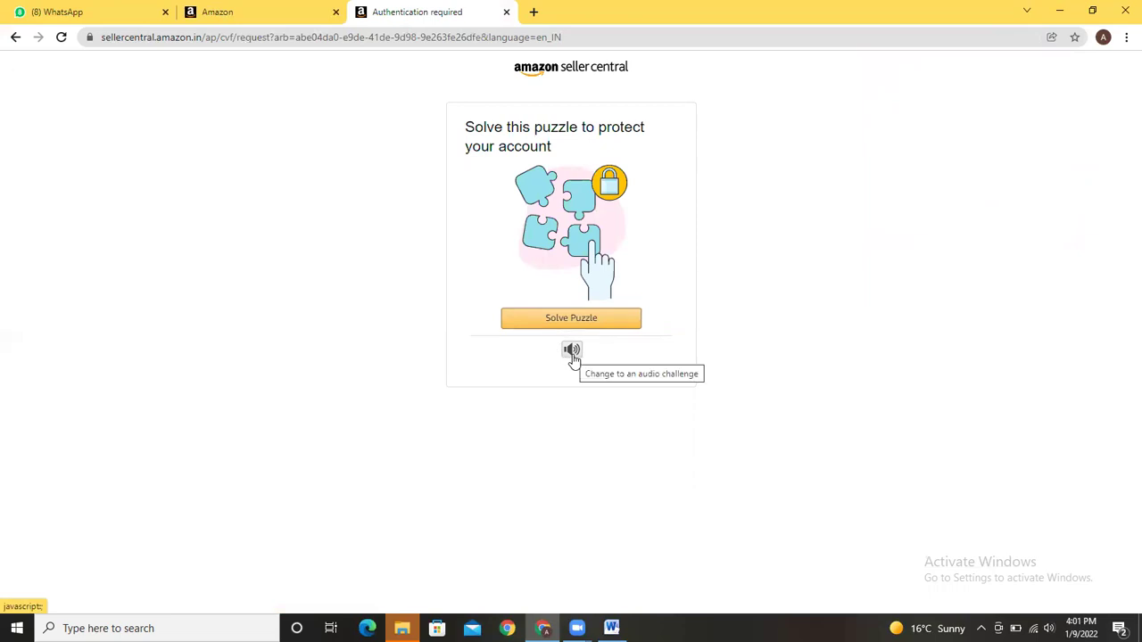
click(572, 351)
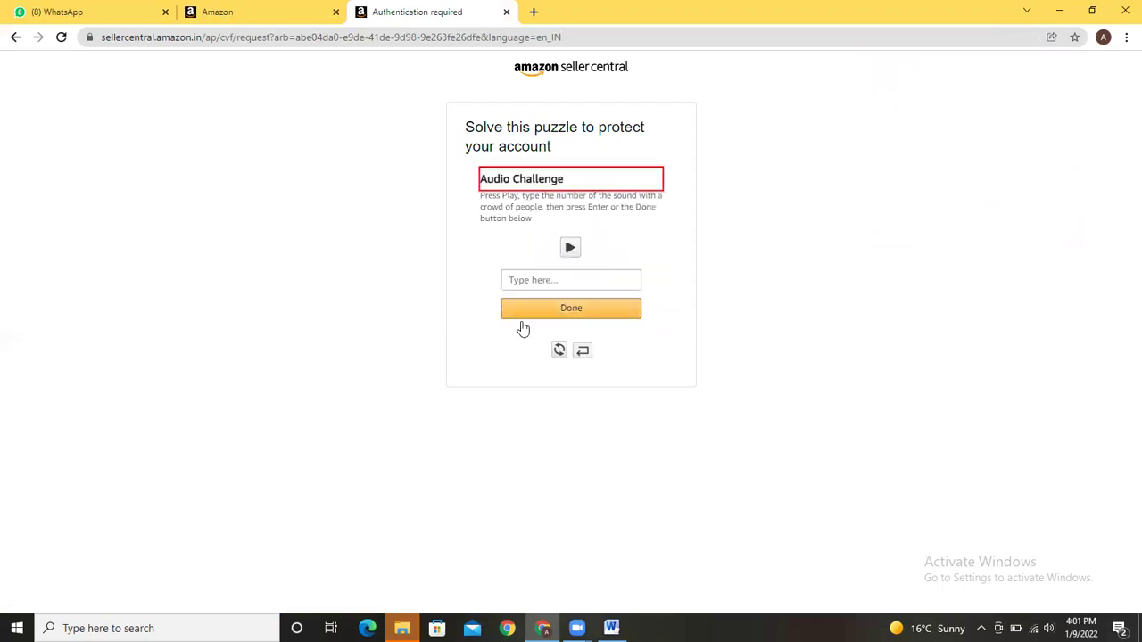
click(571, 247)
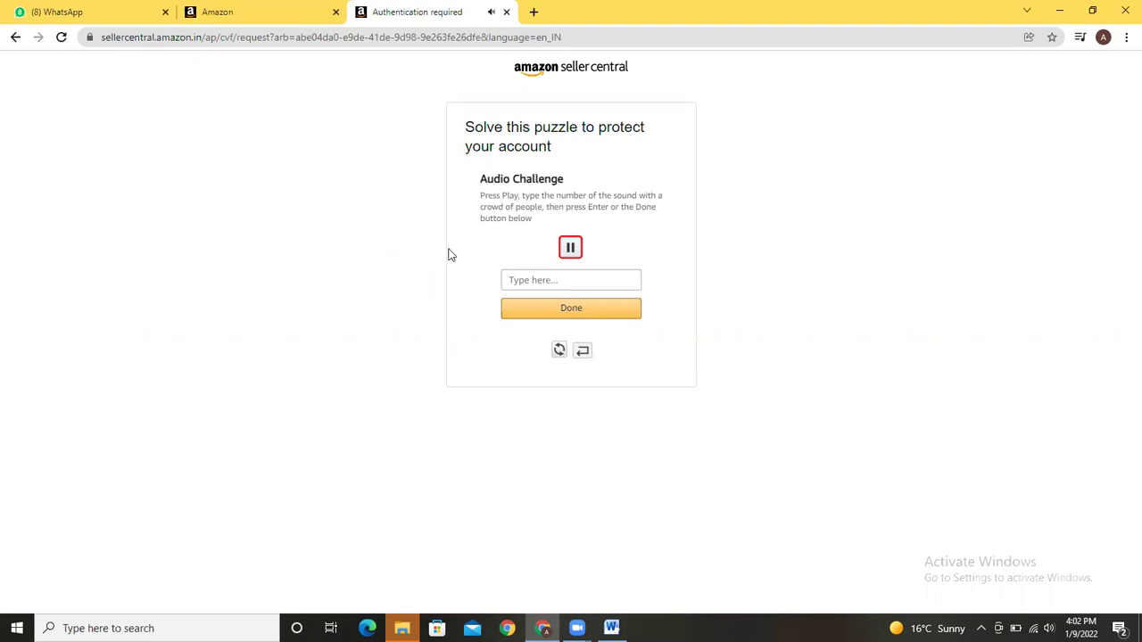
click(574, 286)
text(2)
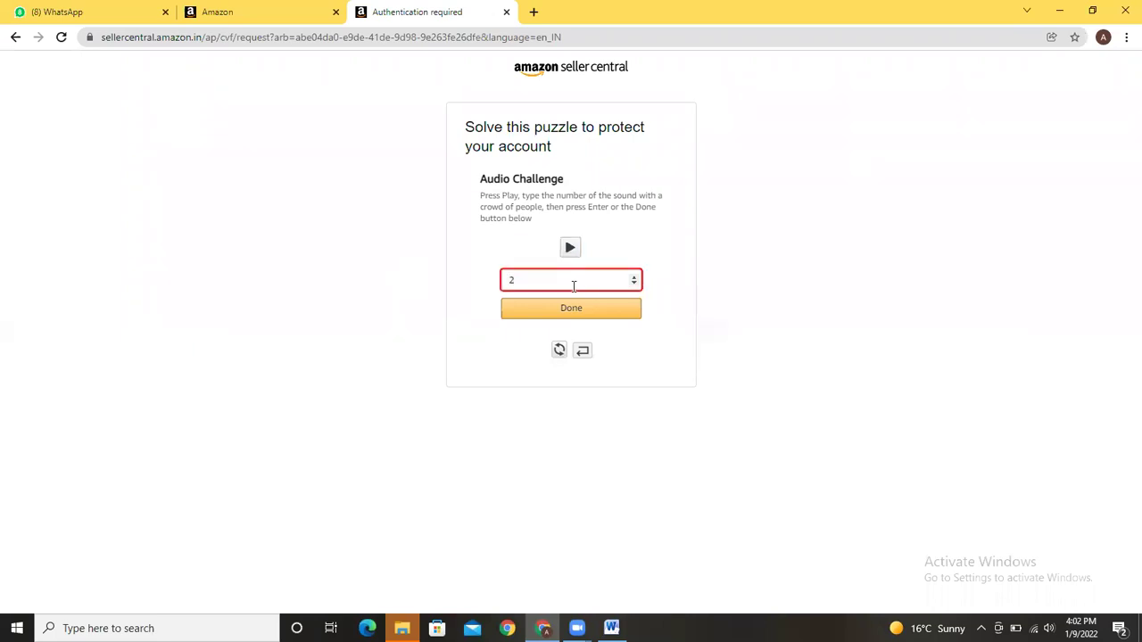
click(561, 316)
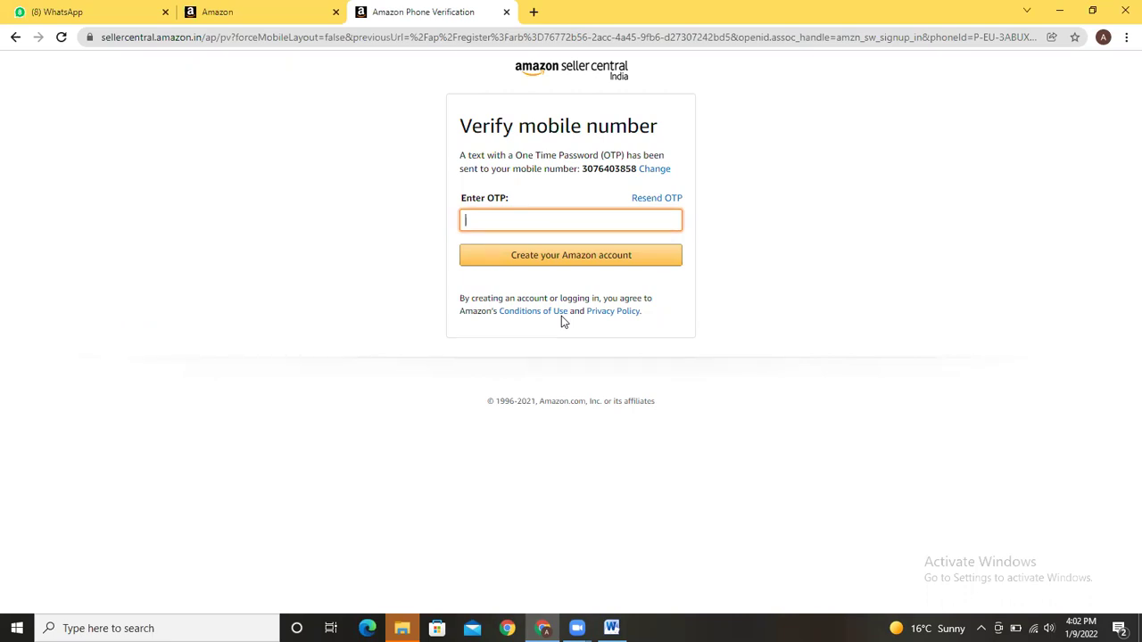
Enter the texted OTP, correcting the mistyped digits, and create the Amazon account.
click(610, 270)
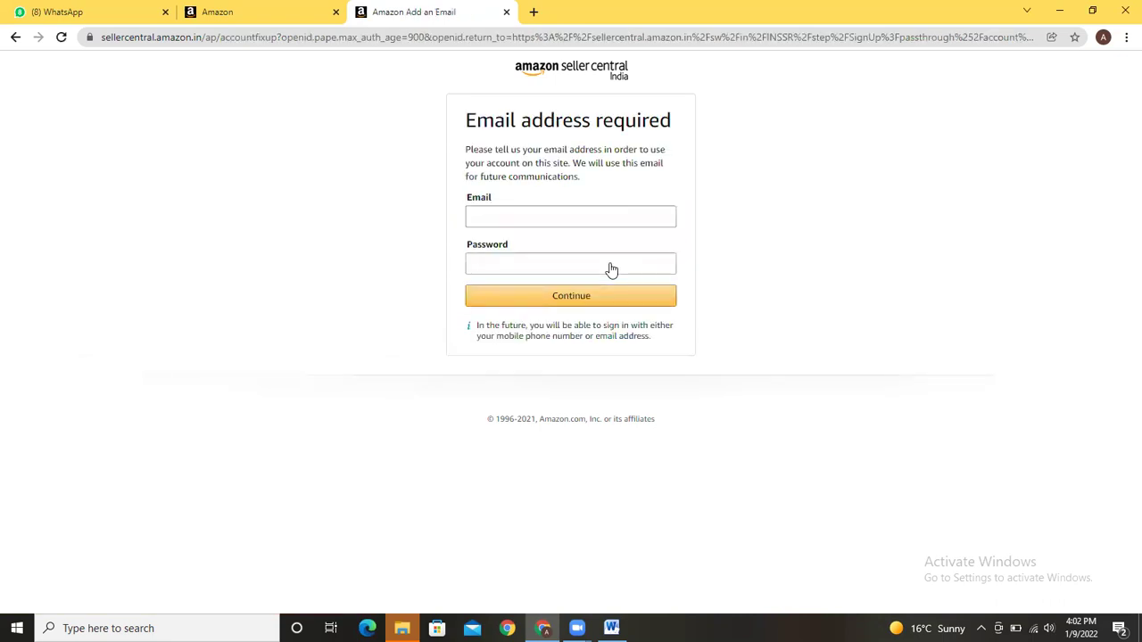
Fill the email field from autofill, enter a password, and submit.
click(617, 218)
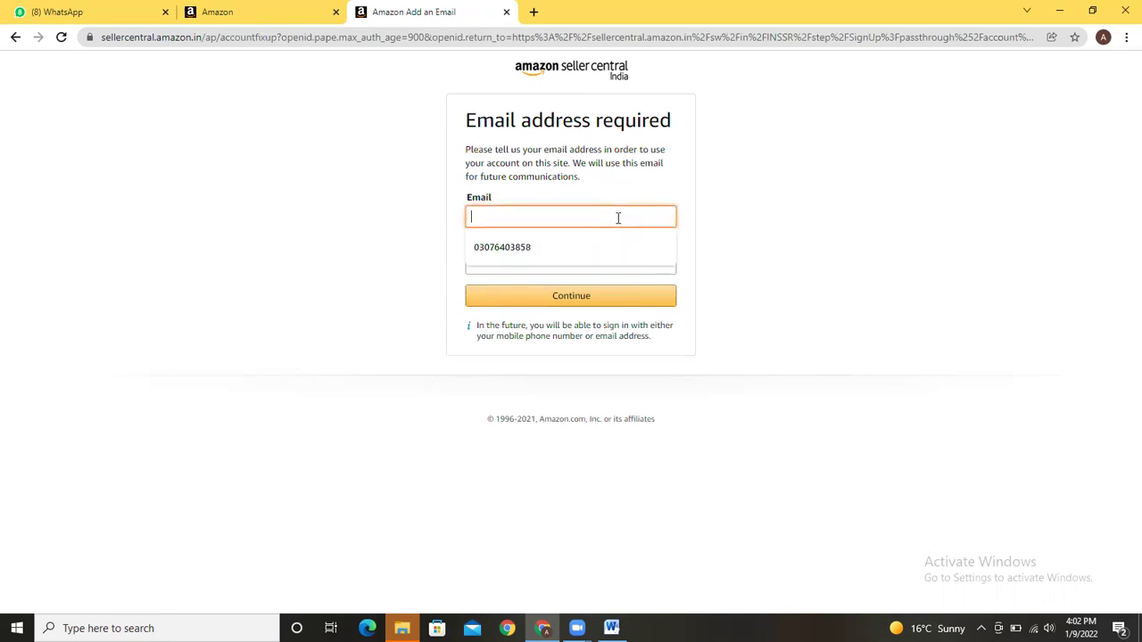
click(565, 247)
click(550, 266)
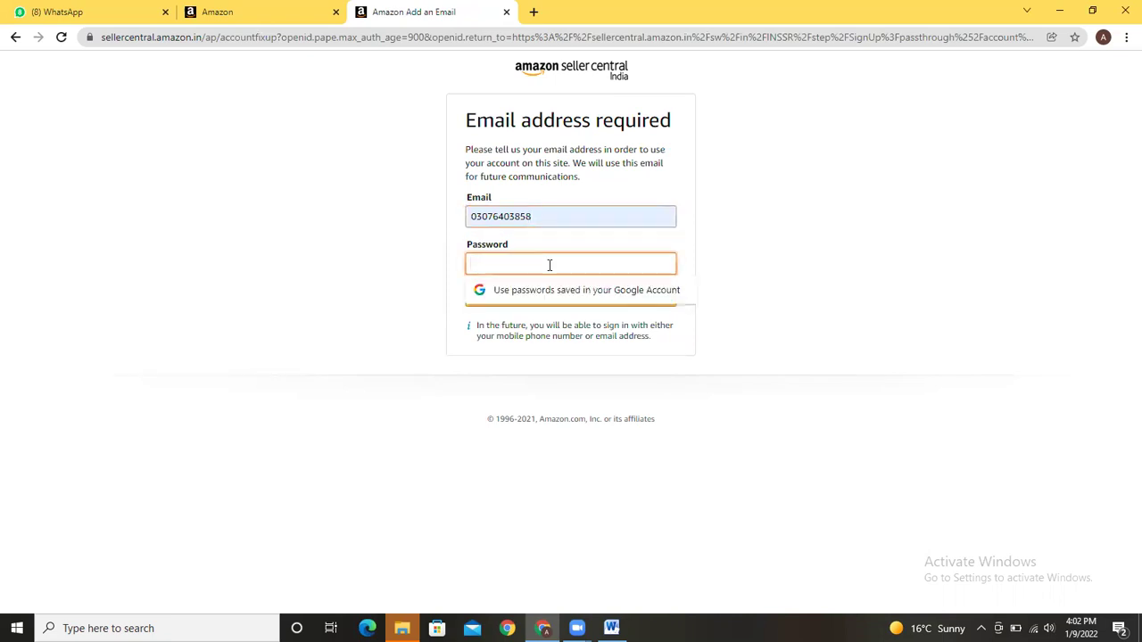
text(••)
key(BackSpace)
key(BackSpace)
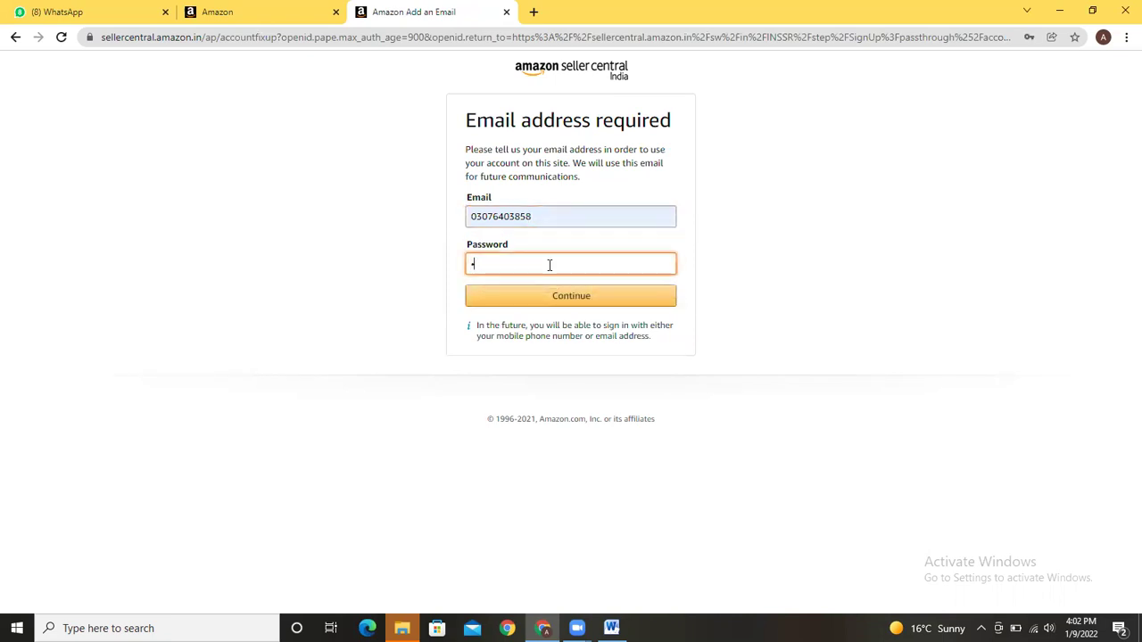
text(•••••••••)
click(558, 300)
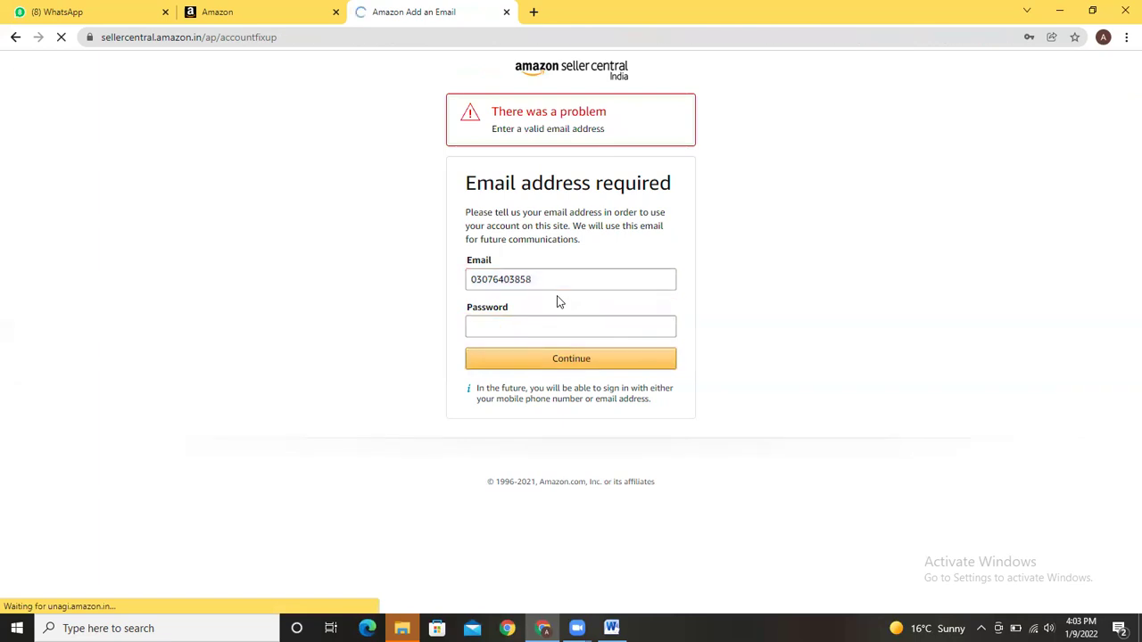
Replace the rejected phone number with a valid Gmail address, re-enter the password, and resubmit.
click(557, 282)
key(BackSpace)
key(BackSpace)
key(BackSpace)
key(BackSpace)
key(BackSpace)
key(BackSpace)
key(BackSpace)
key(BackSpace)
key(BackSpace)
key(BackSpace)
key(BackSpace)
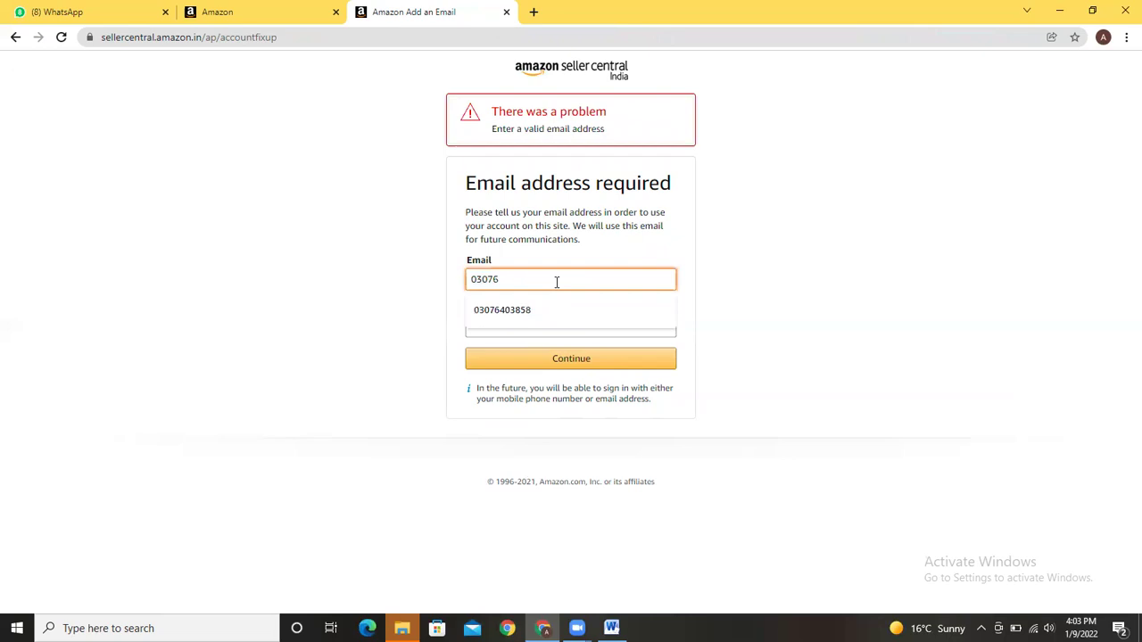
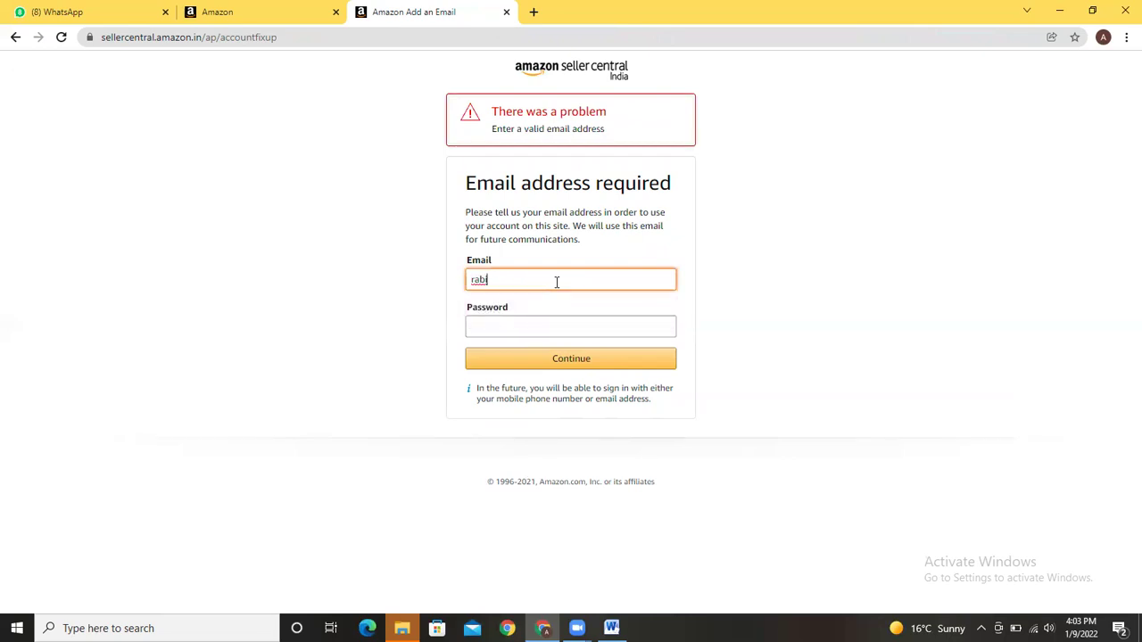
click(551, 330)
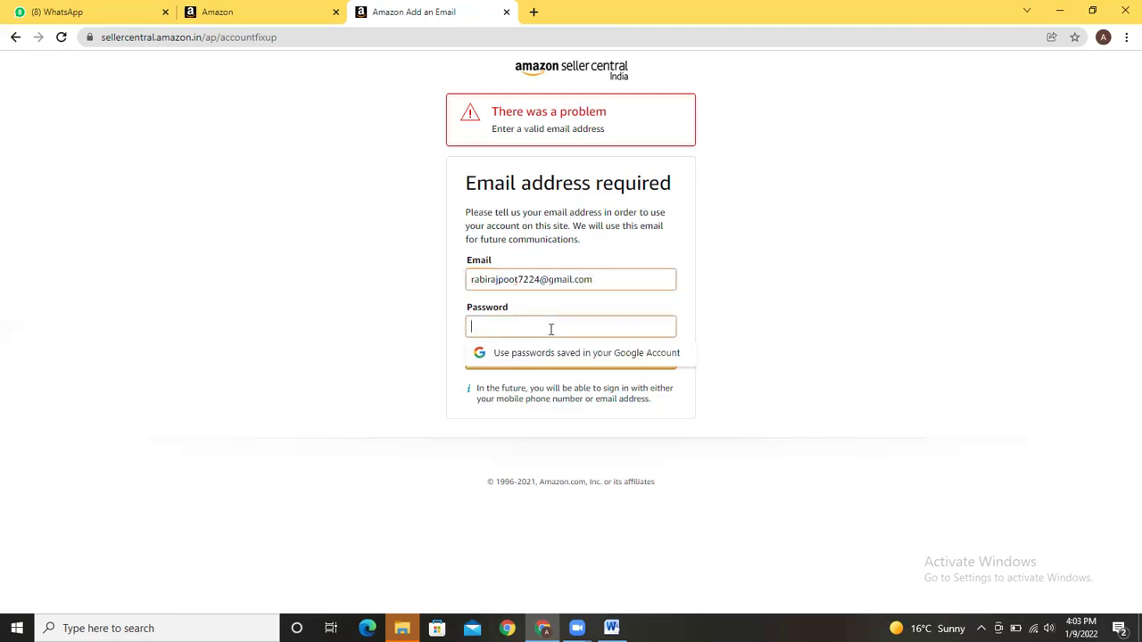
text(********)
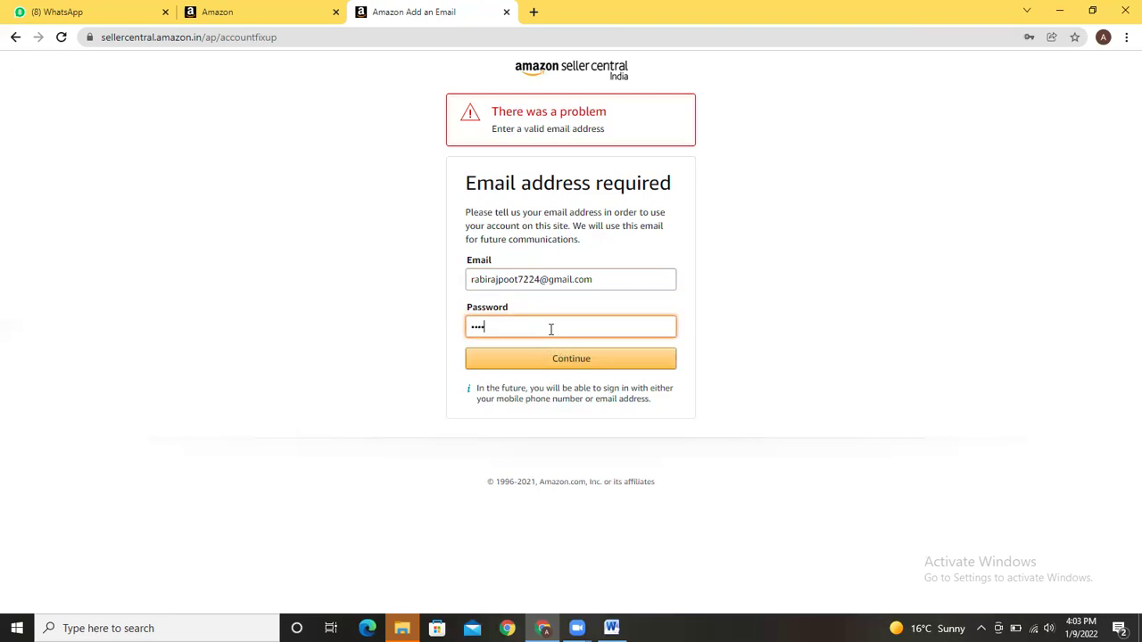
text(*)
click(550, 358)
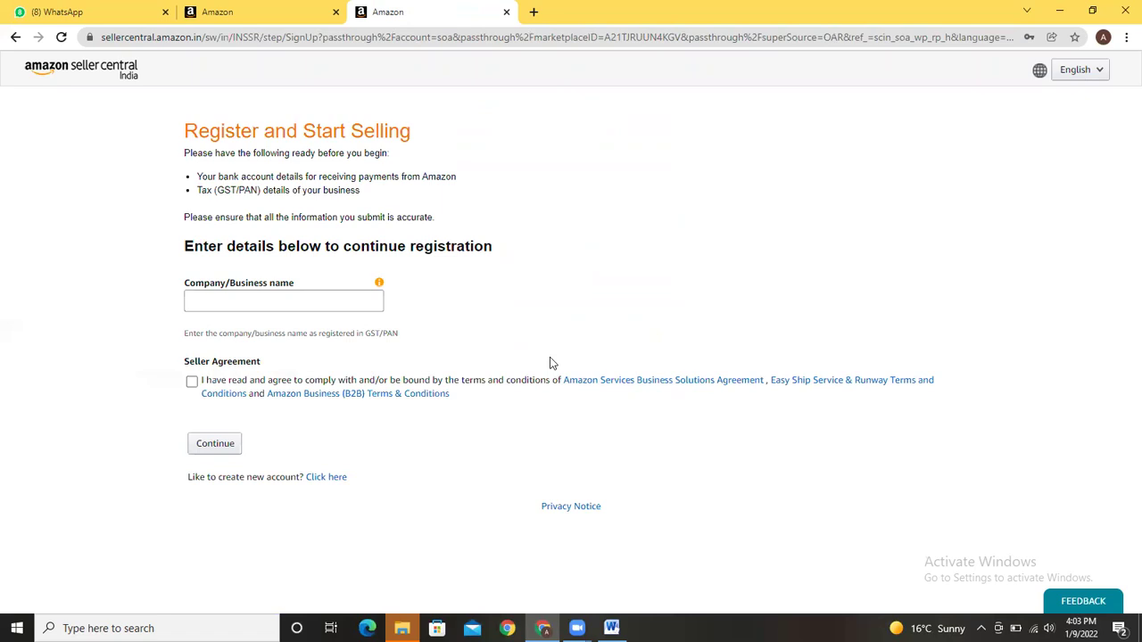
Enter 'rabi store' as the company name, accept the Seller Agreement, and continue.
click(339, 303)
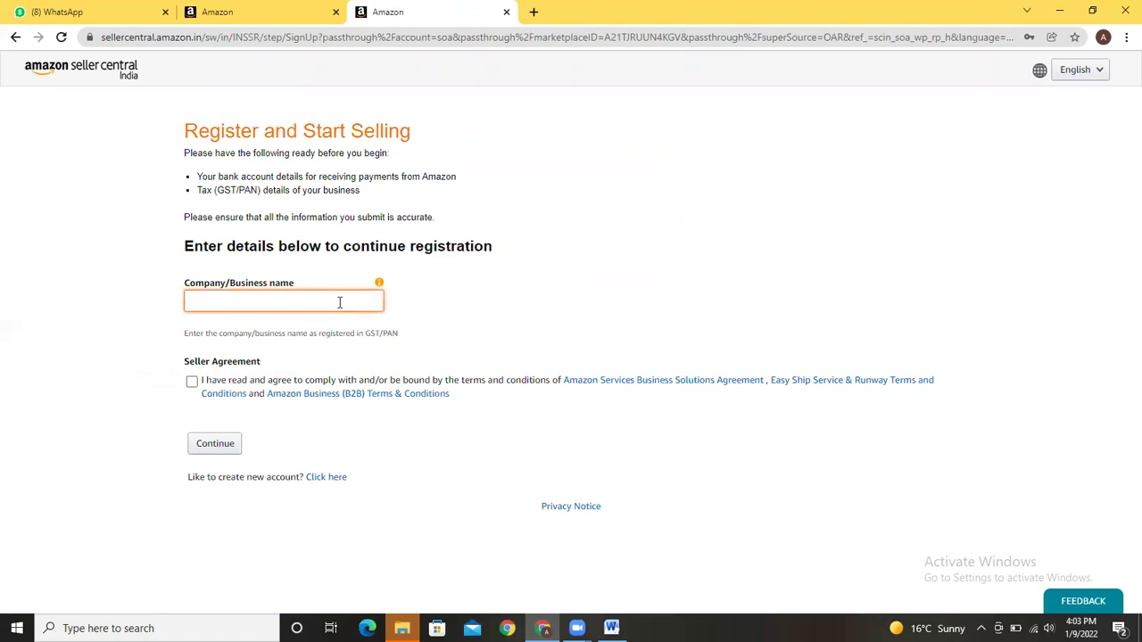
text(rabi store)
click(192, 382)
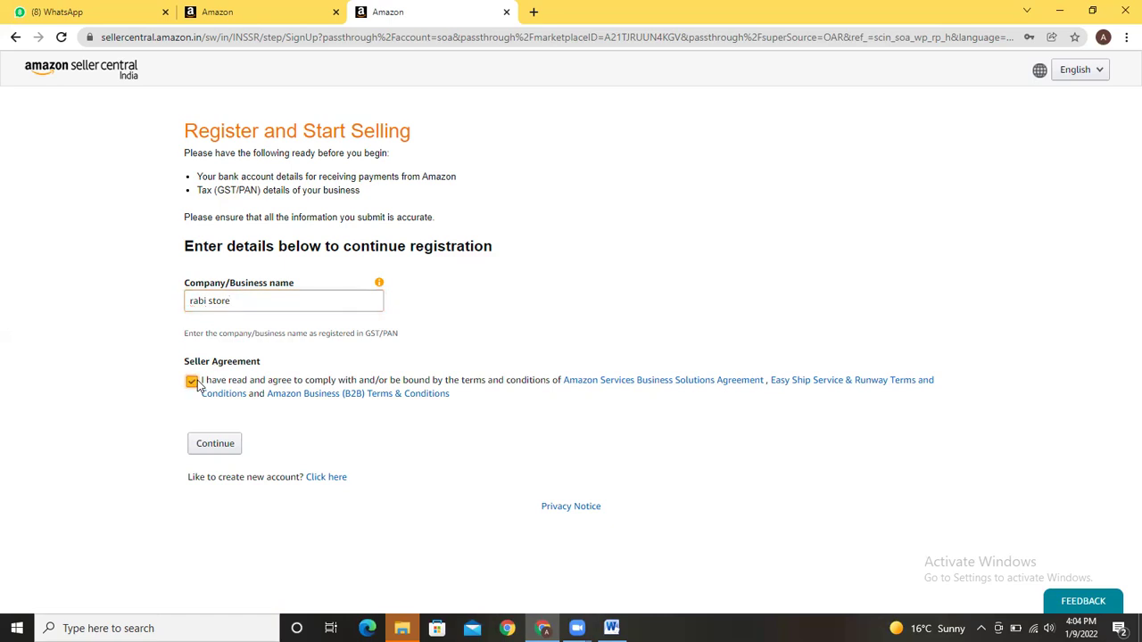
click(294, 301)
key(ctrl+a)
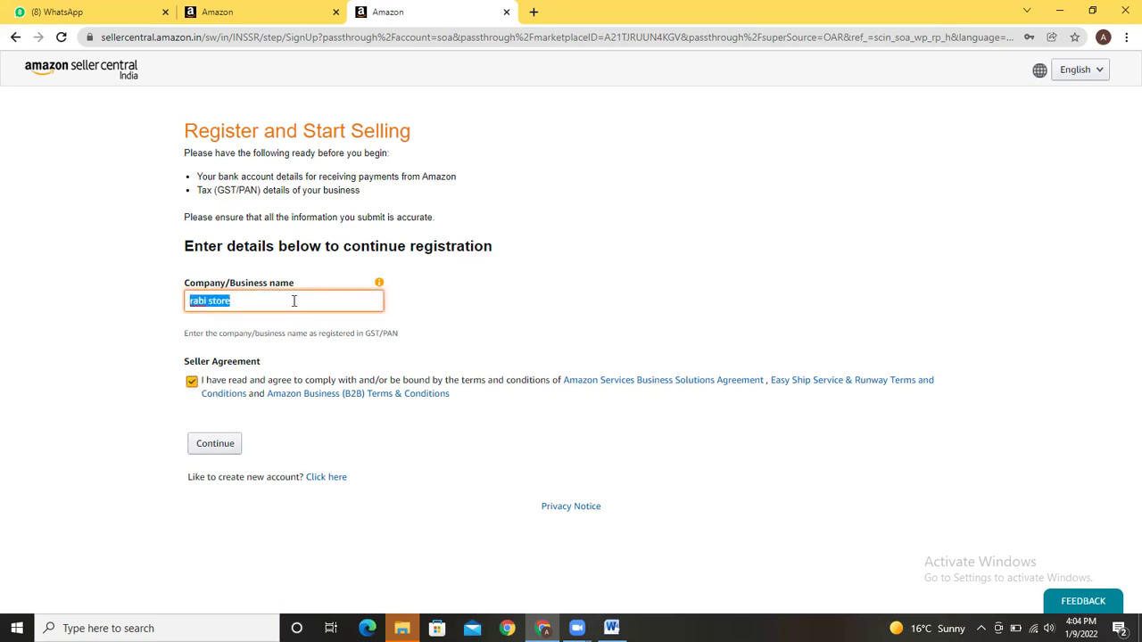
click(210, 442)
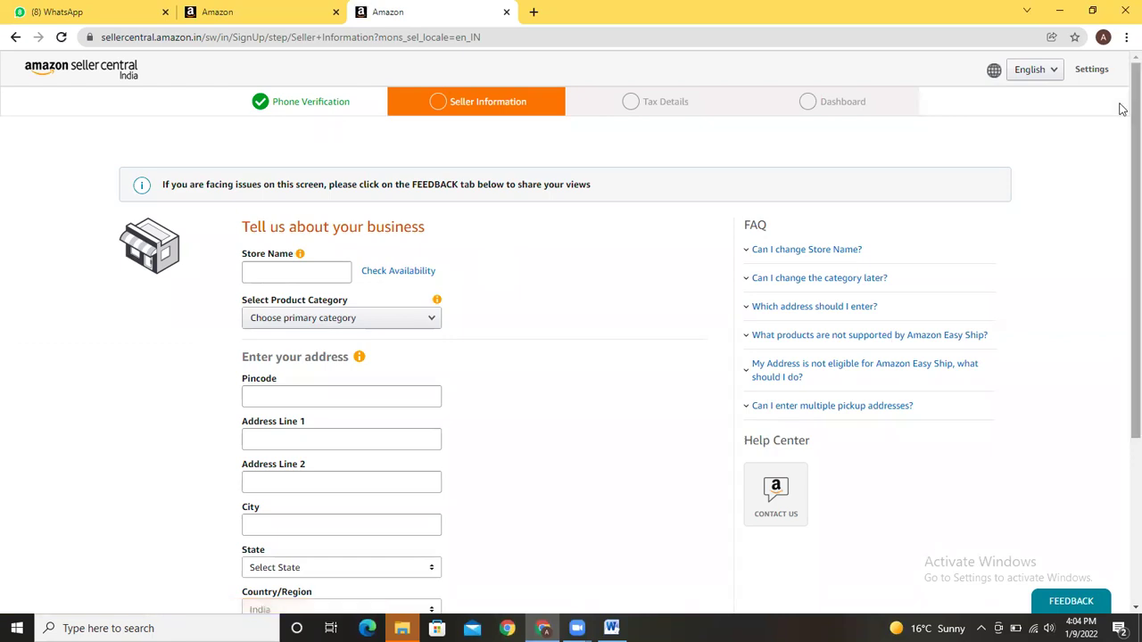
Enter the store name 'rabistore123', removing the space.
scroll(633, 184, down, 1)
click(321, 190)
text(rabi store123)
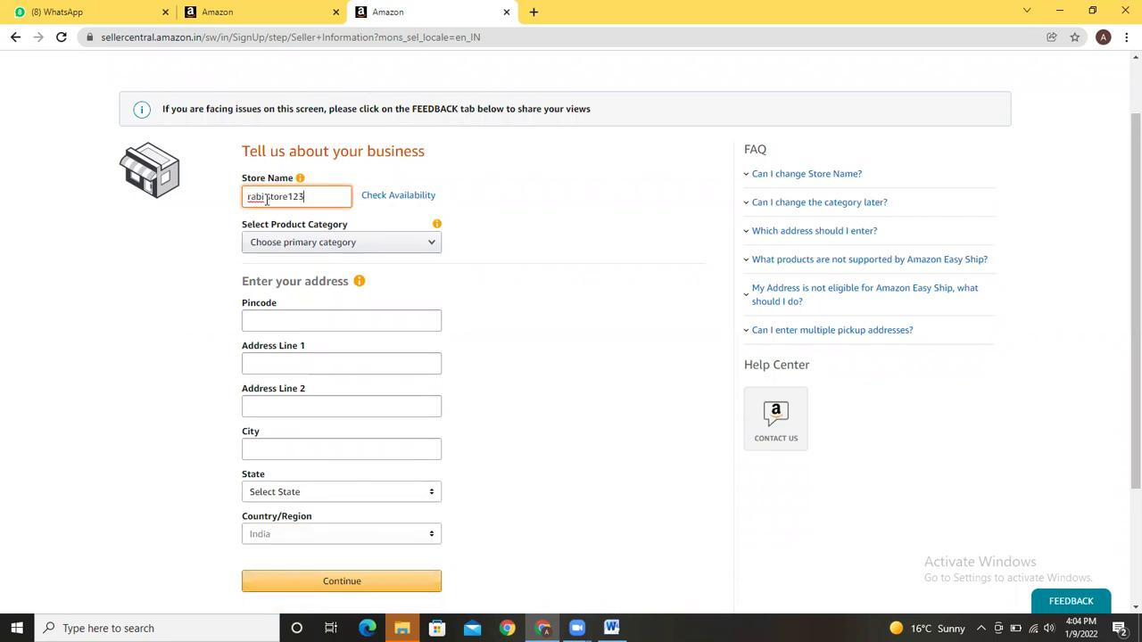
click(266, 196)
key(BackSpace)
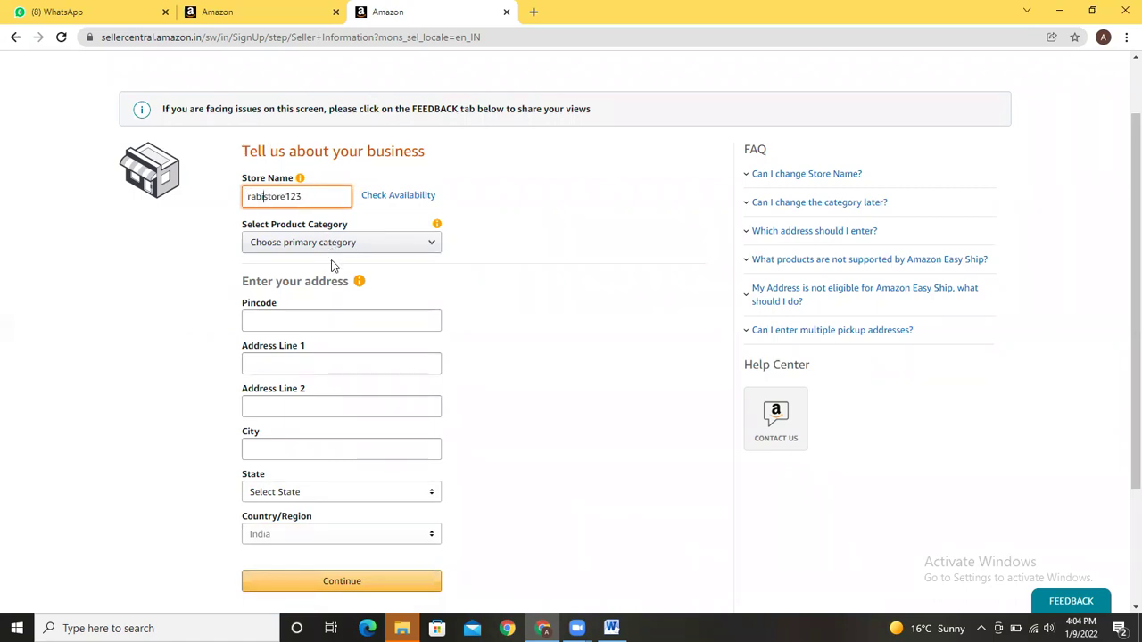
Choose Home and Garden as the product category.
click(360, 247)
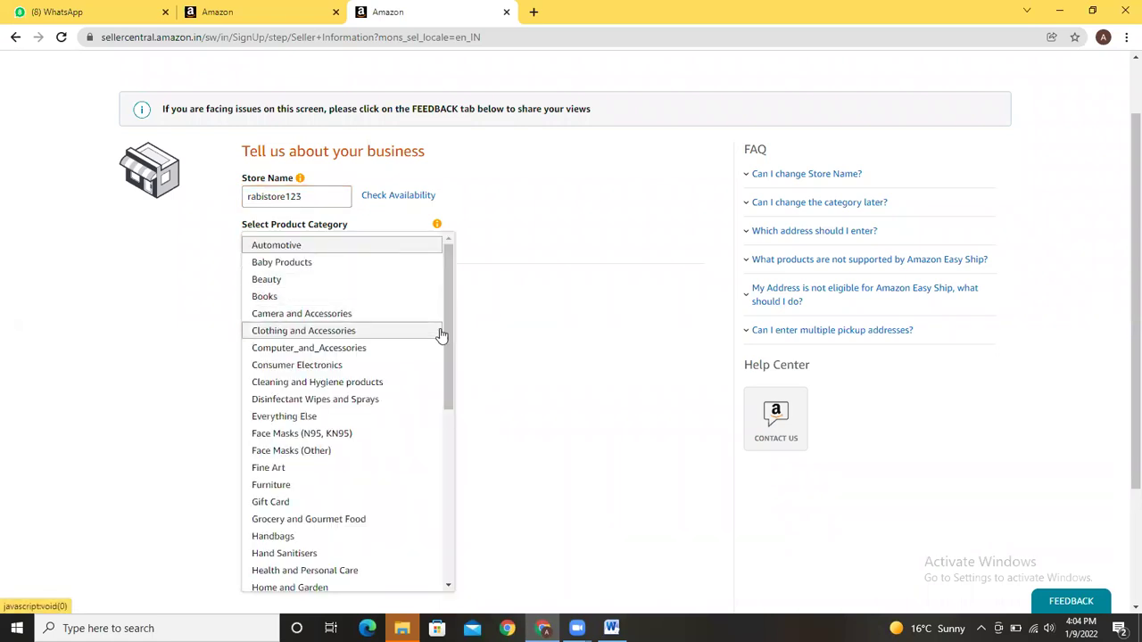
drag(447, 340, 445, 516)
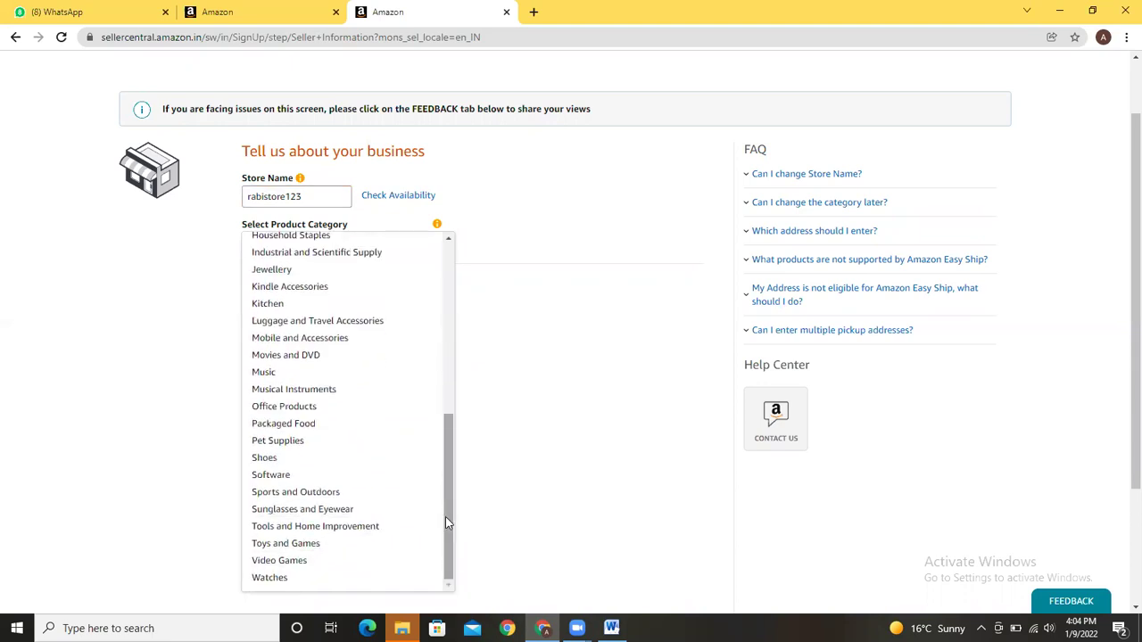
drag(445, 517, 455, 423)
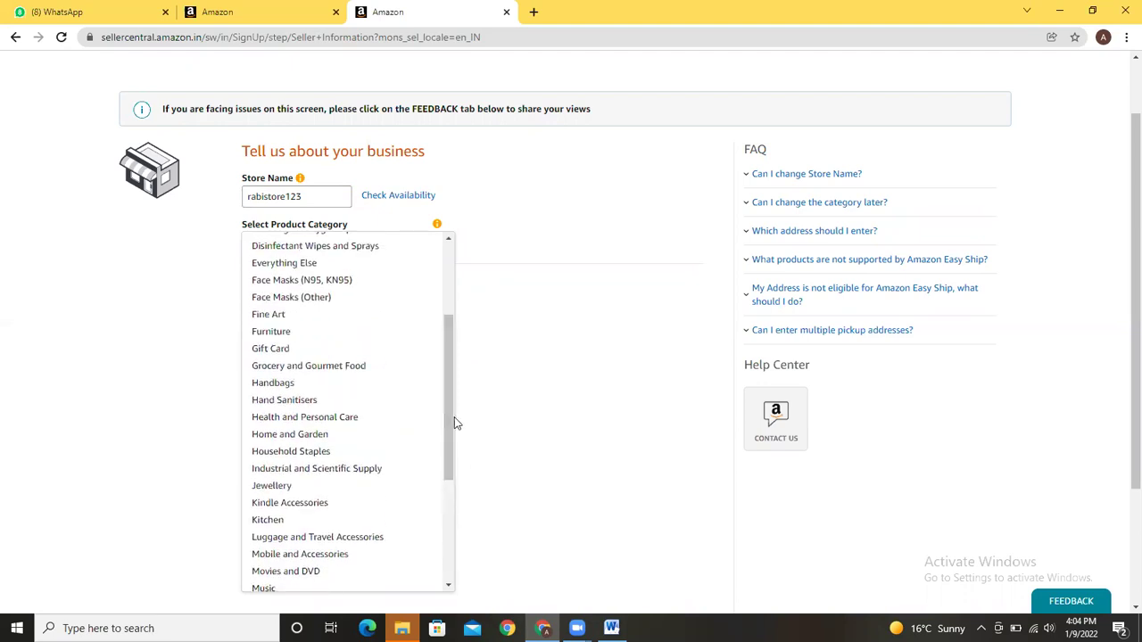
click(380, 434)
click(342, 316)
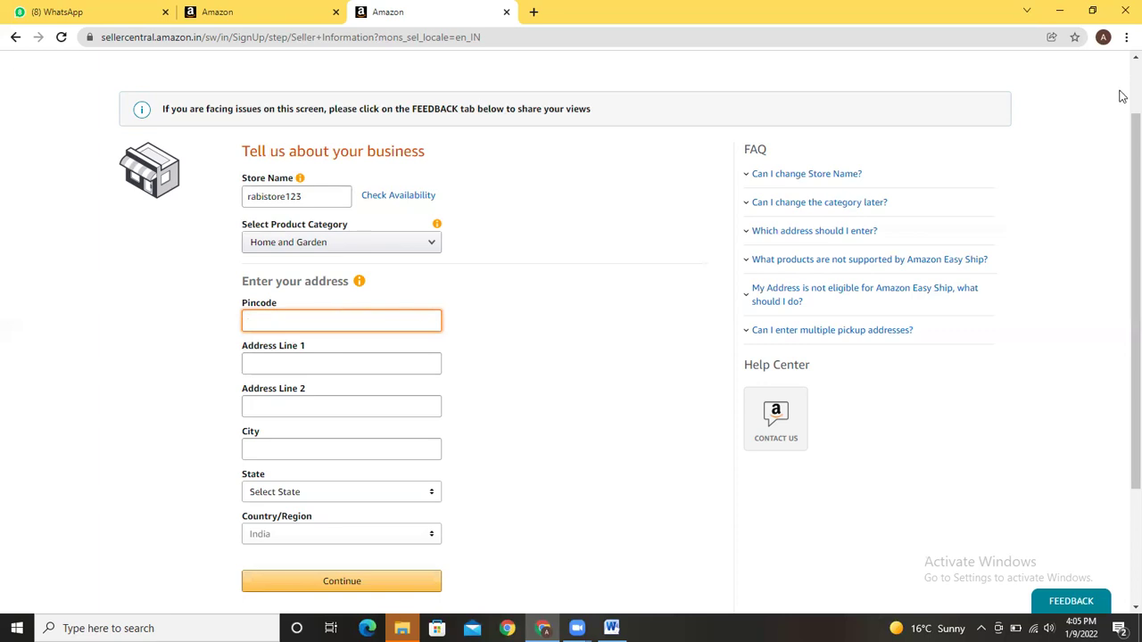
Enter the business address pincode.
scroll(1122, 134, down, 1)
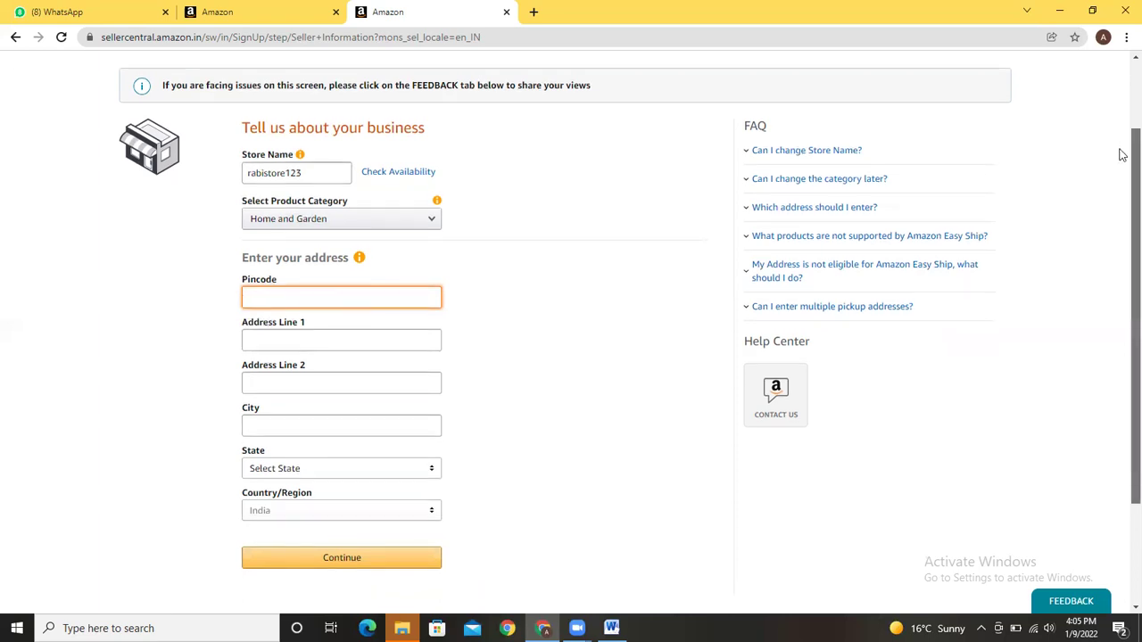
click(327, 514)
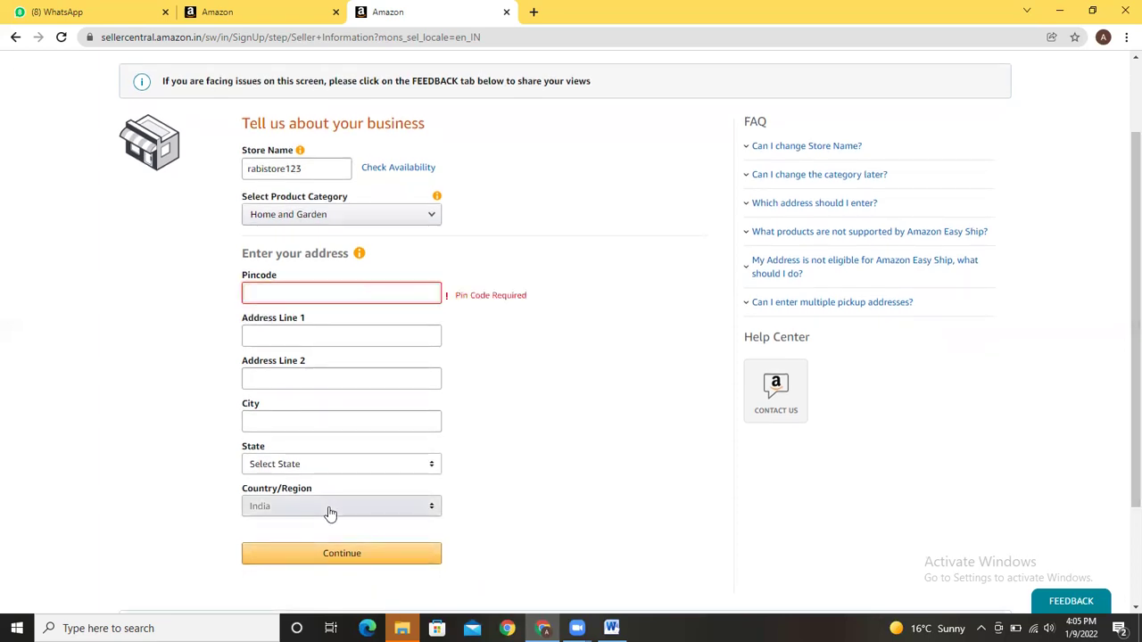
click(339, 293)
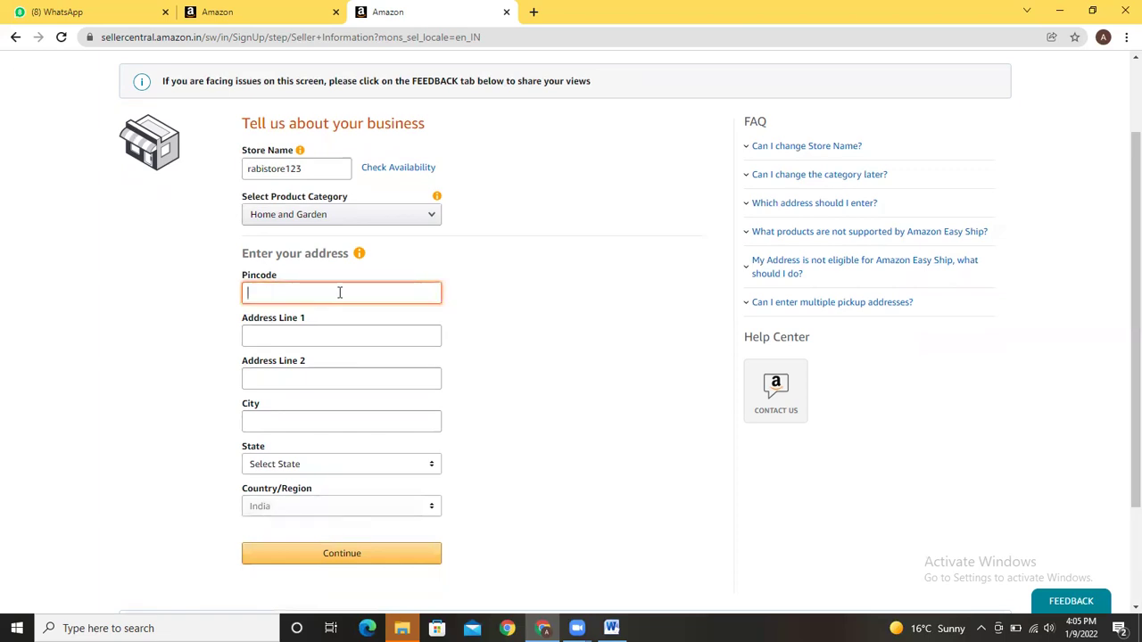
text(400005)
Fill both address lines with the Mumbai, Maharashtra, India address and submit.
click(321, 337)
text(mumba)
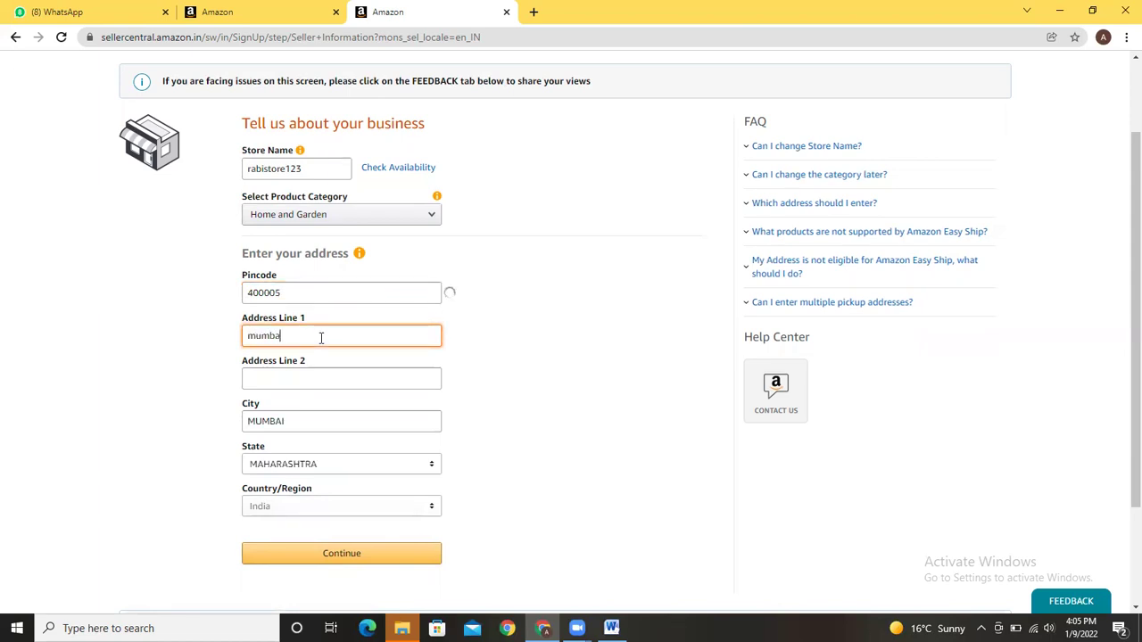
text(i, maharashtrsa)
key(BackSpace)
key(BackSpace)
text(a ,)
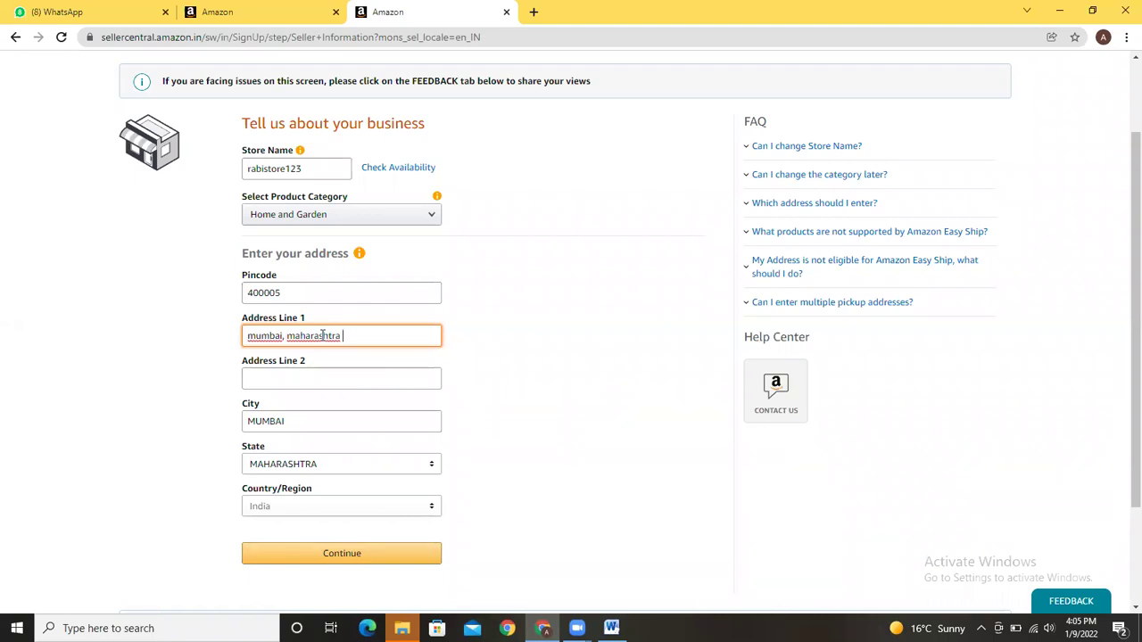
text(400005, india)
key(ctrl+a)
key(ctrl+c)
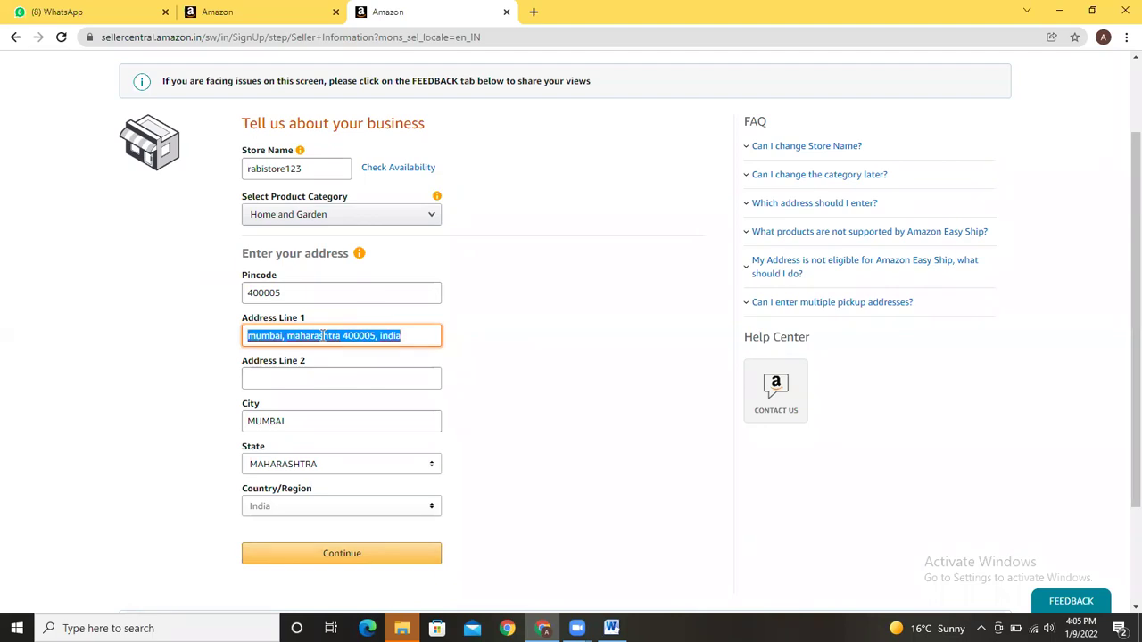
click(332, 377)
key(ctrl+v)
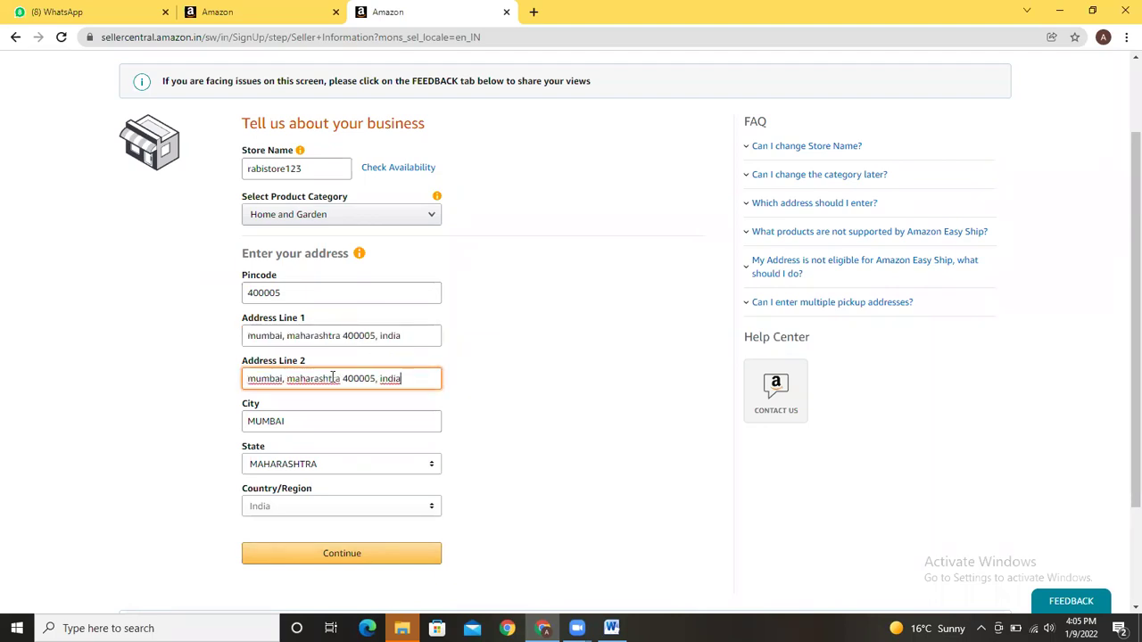
click(339, 554)
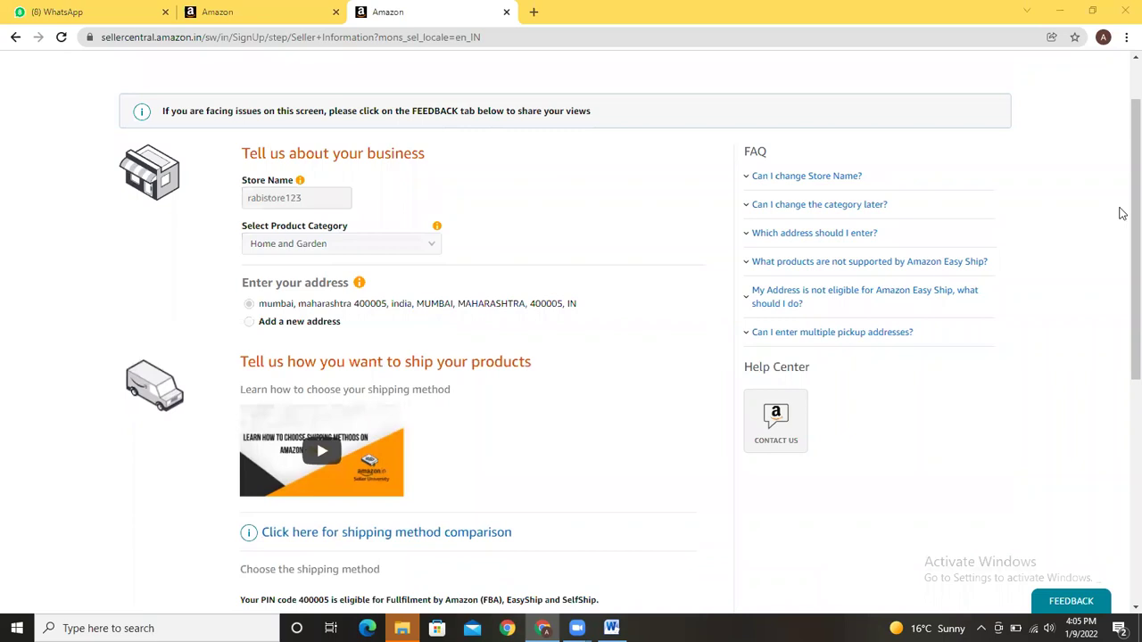
Select Fulfilment by Amazon (FBA) shipping and proceed with Next.
scroll(1121, 213, down, 3)
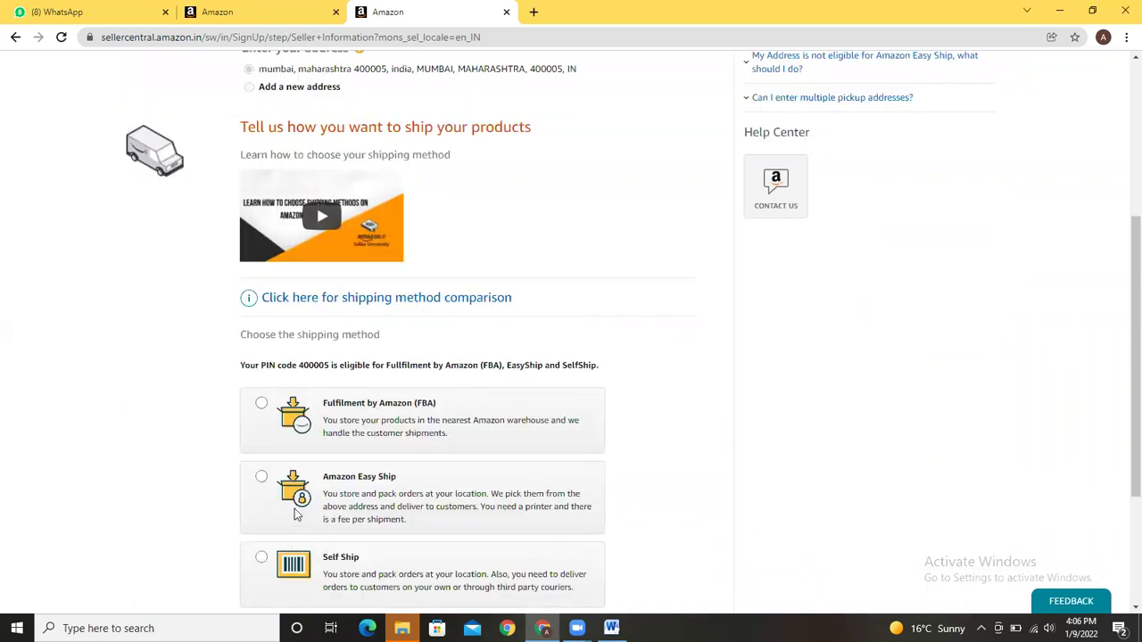
drag(1122, 336, 1122, 364)
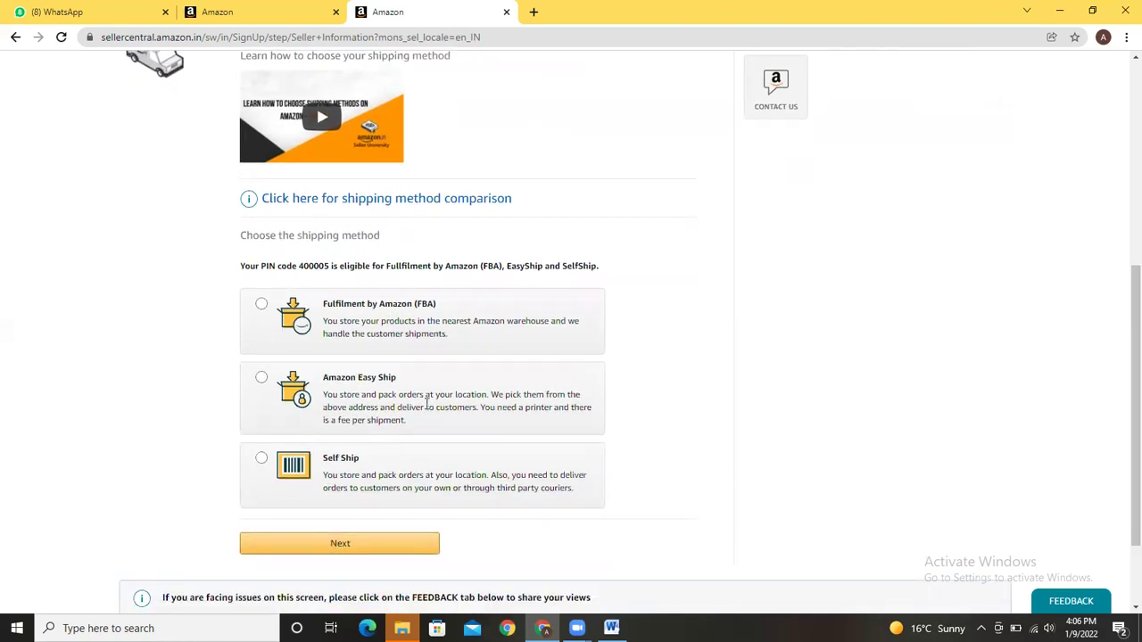
click(261, 304)
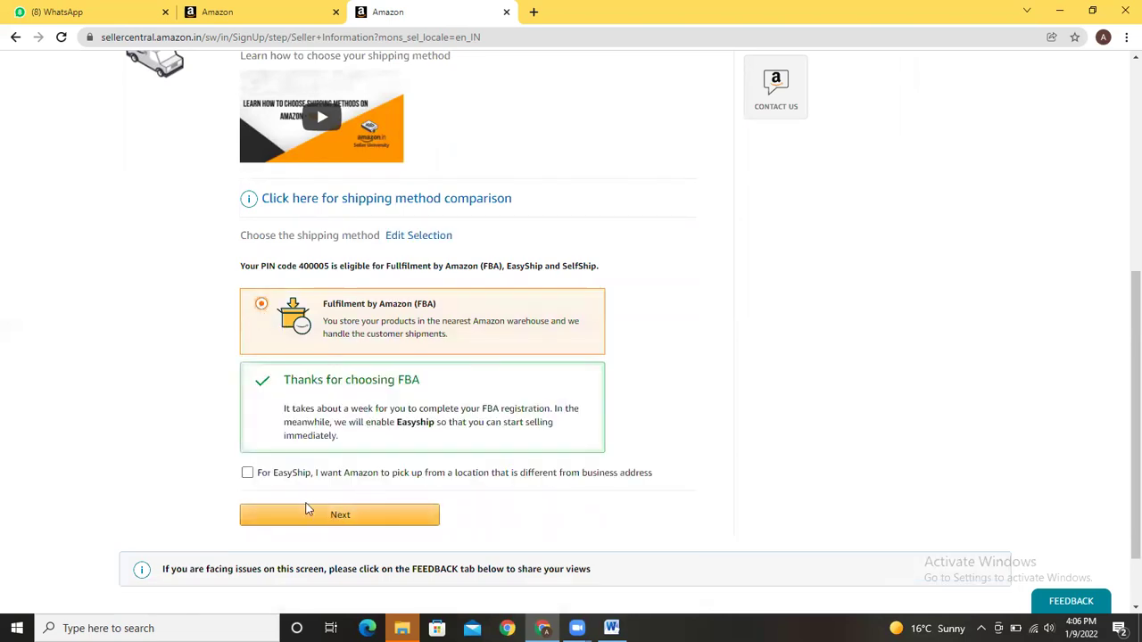
click(313, 516)
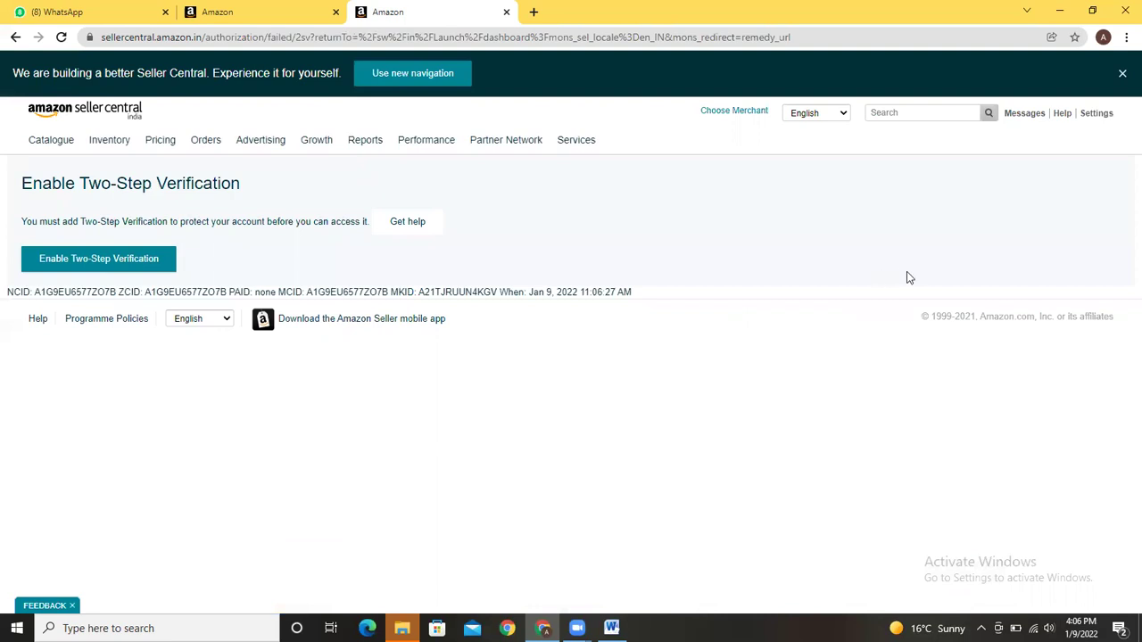
Dismiss the announcement and enrol a Pakistan +92 mobile number for Two-Step Verification codes.
click(1121, 75)
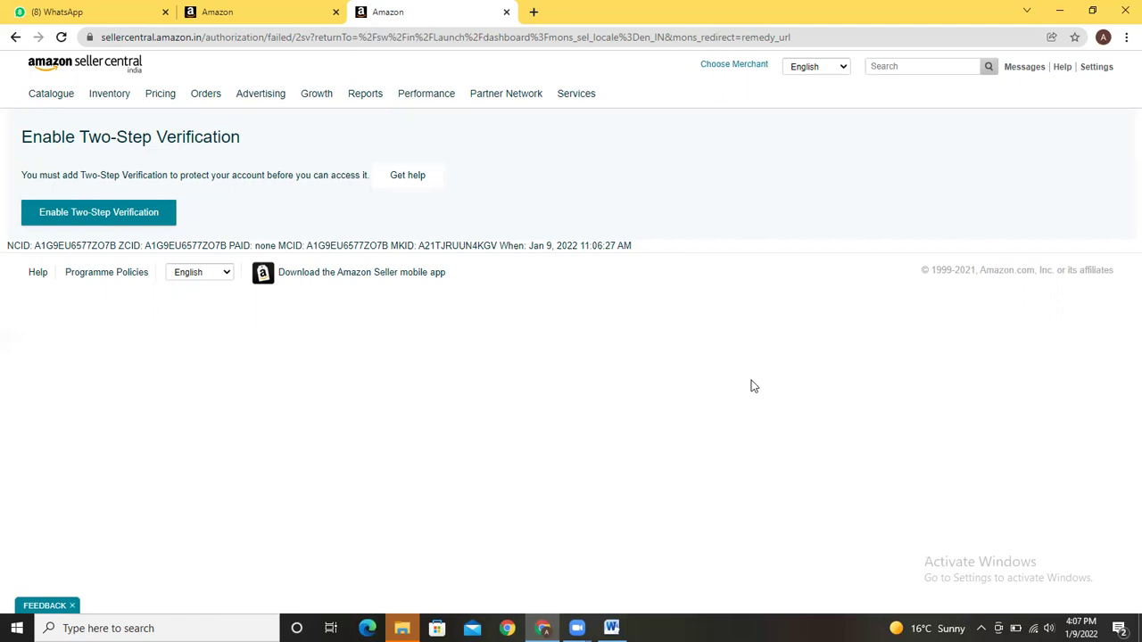
click(138, 219)
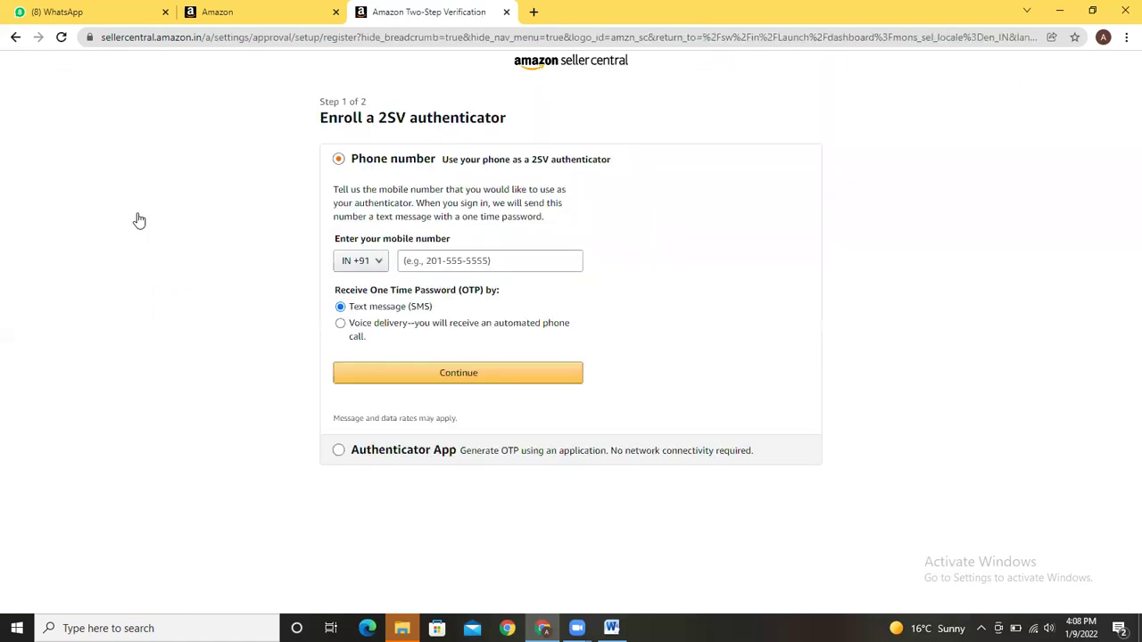
click(370, 263)
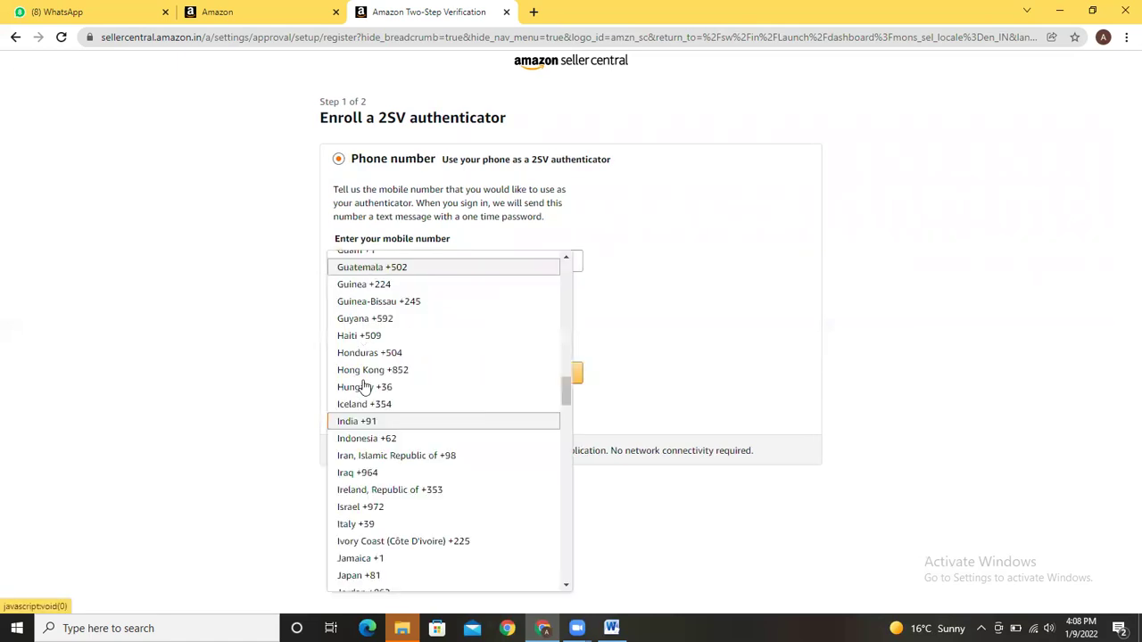
scroll(367, 435, down, 10)
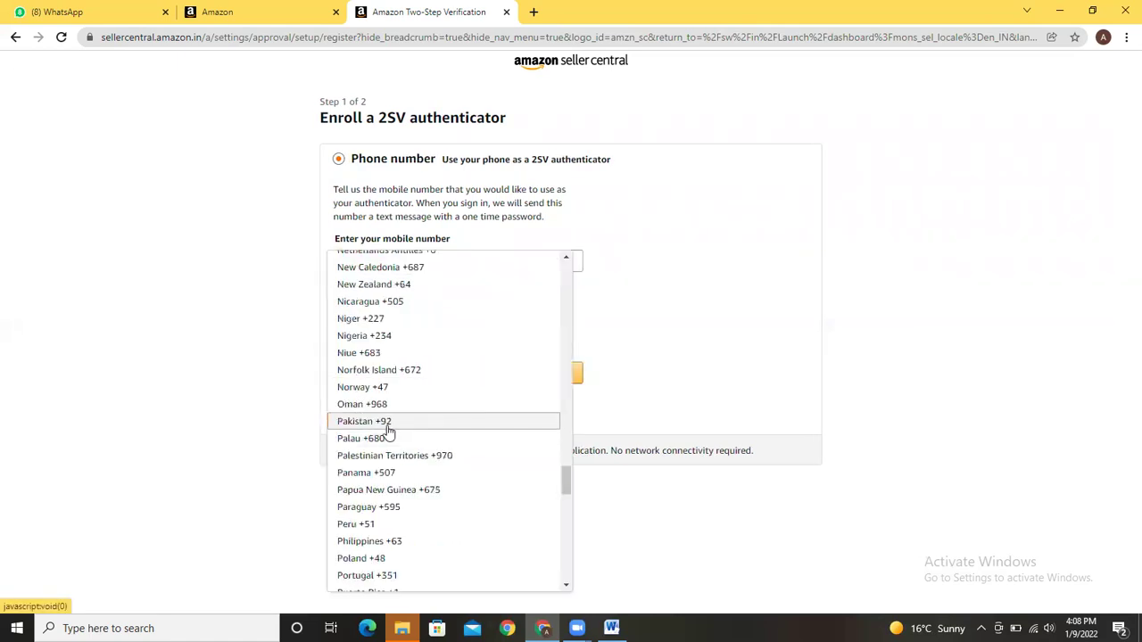
click(387, 425)
click(480, 262)
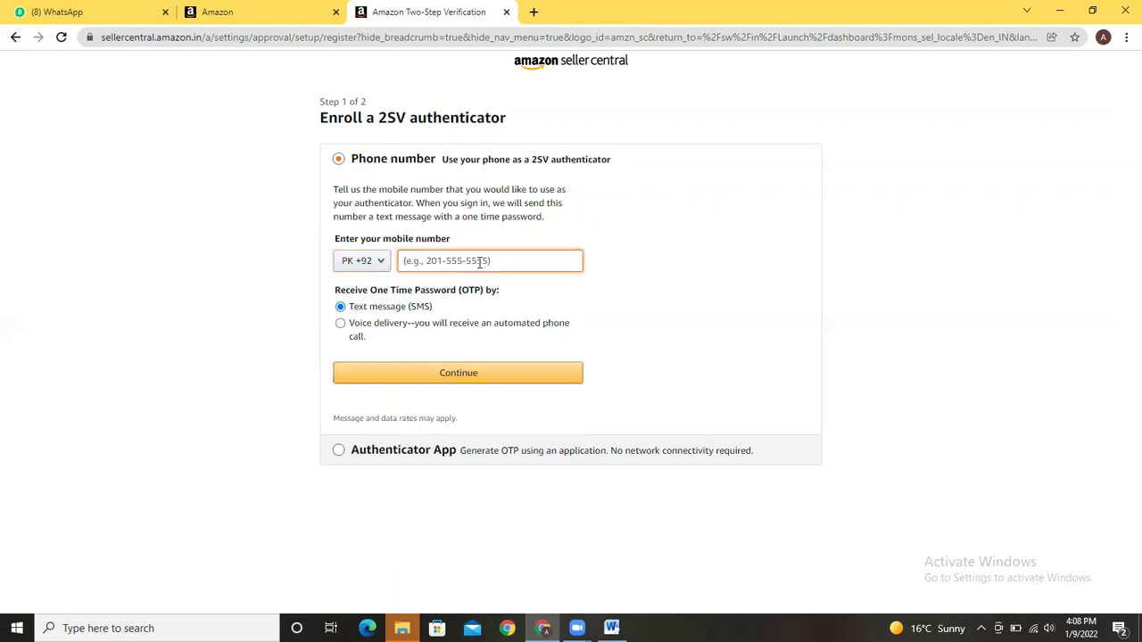
click(433, 374)
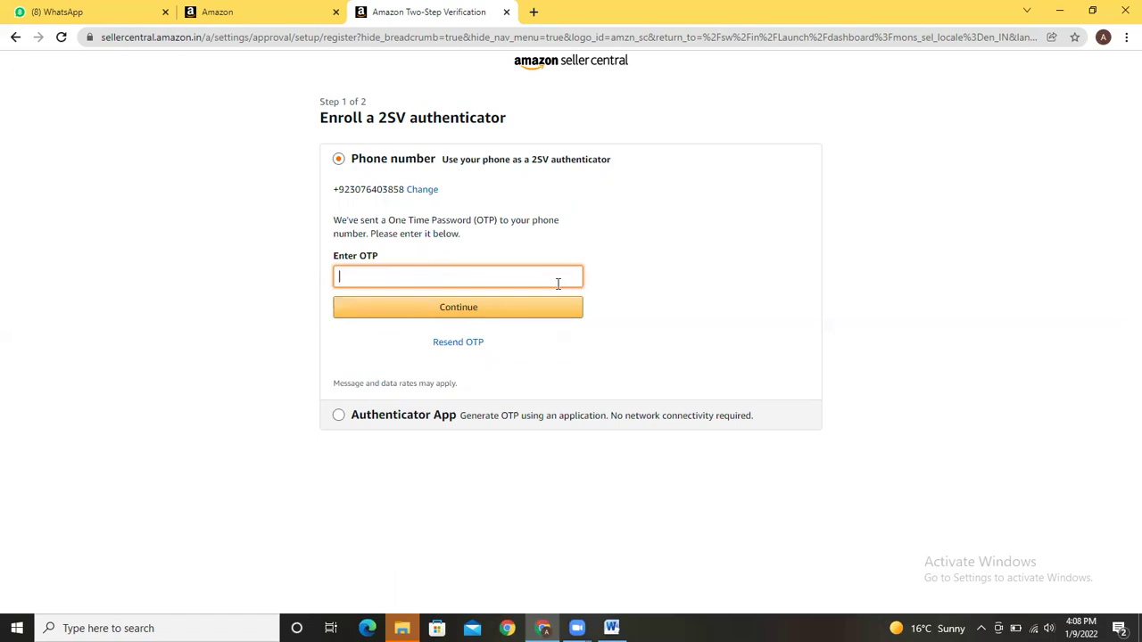
Submit the one-time password to verify the phone.
click(524, 318)
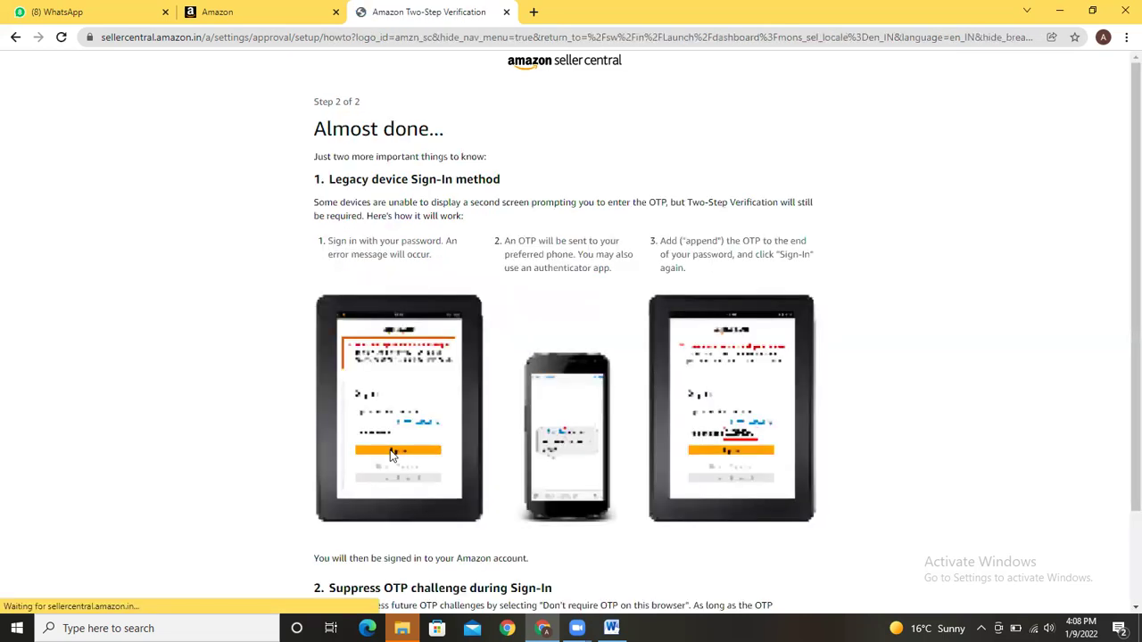
scroll(1123, 277, down, 2)
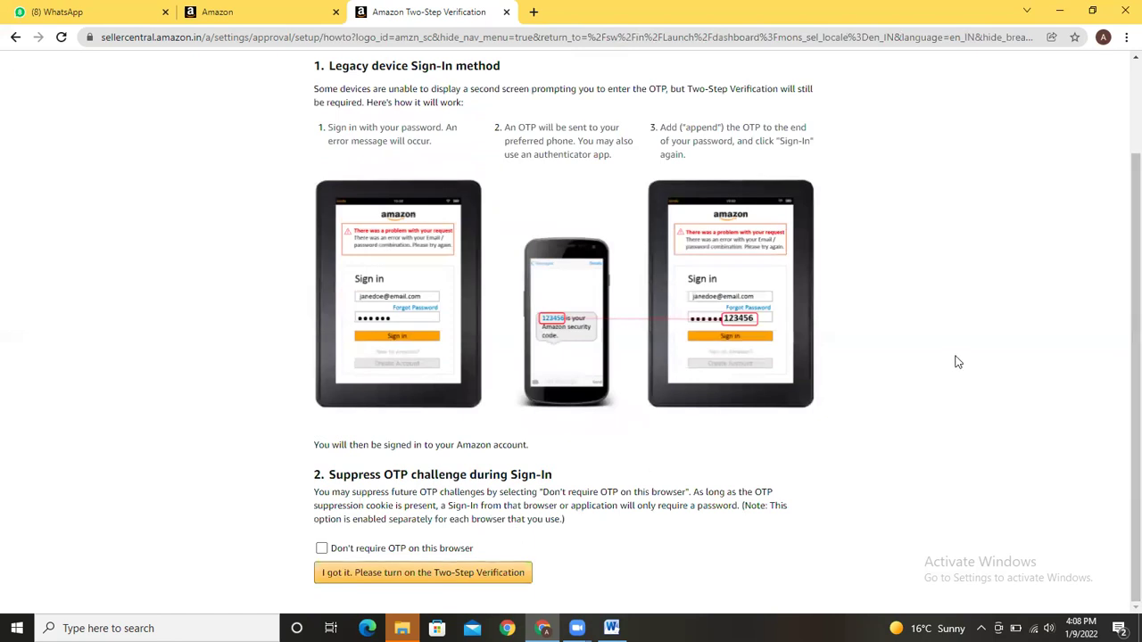
scroll(1122, 372, up, 2)
scroll(1122, 372, down, 2)
scroll(1121, 265, up, 2)
scroll(1123, 405, down, 2)
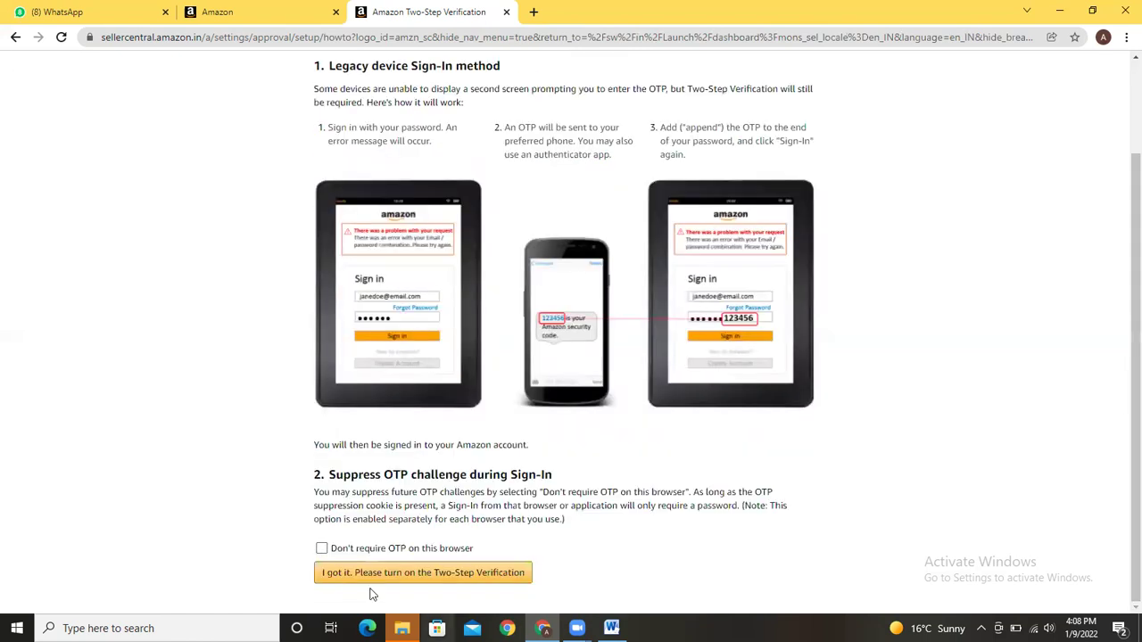
Tick 'Don't require OTP on this browser' and turn on Two-Step Verification.
click(333, 554)
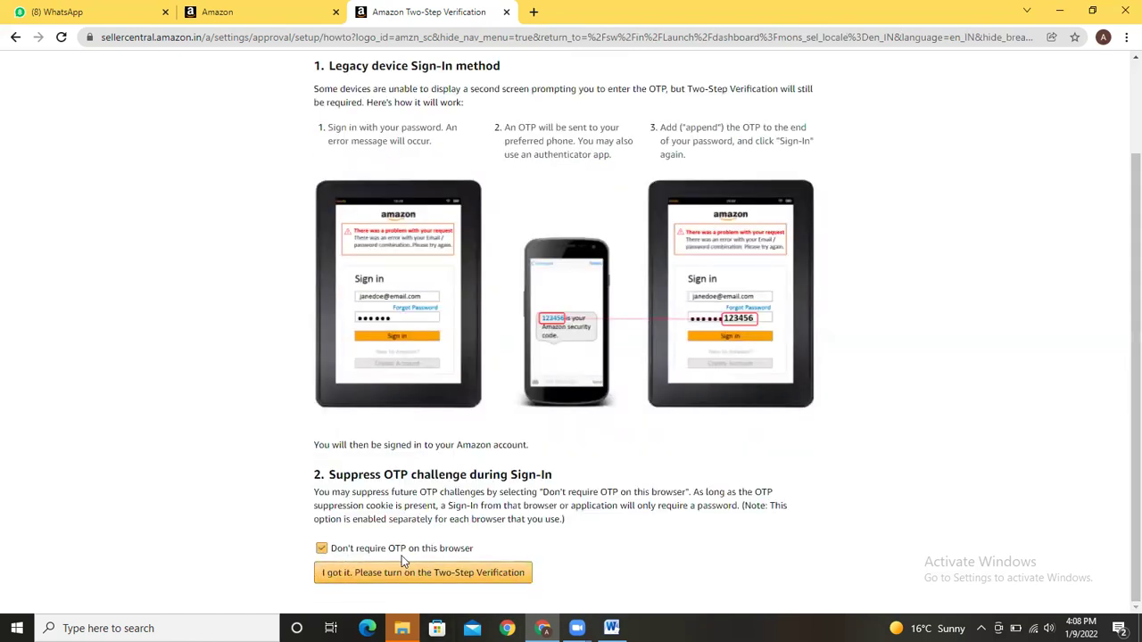
click(472, 547)
click(331, 551)
click(343, 577)
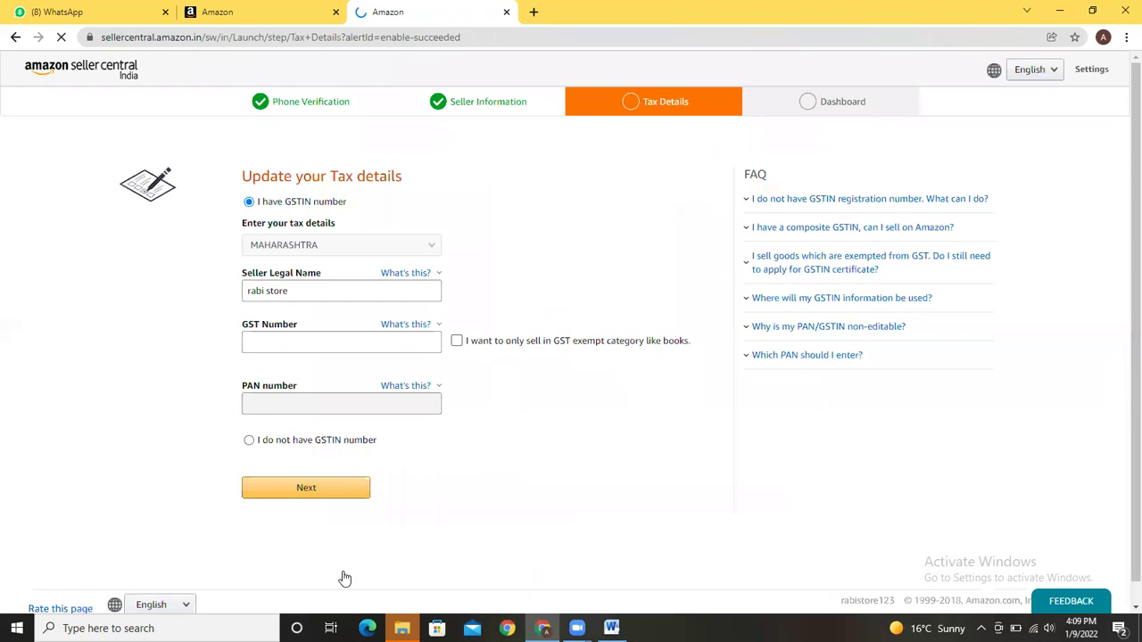
Choose 'I do not have GSTIN number' and go on to the Dashboard.
click(250, 440)
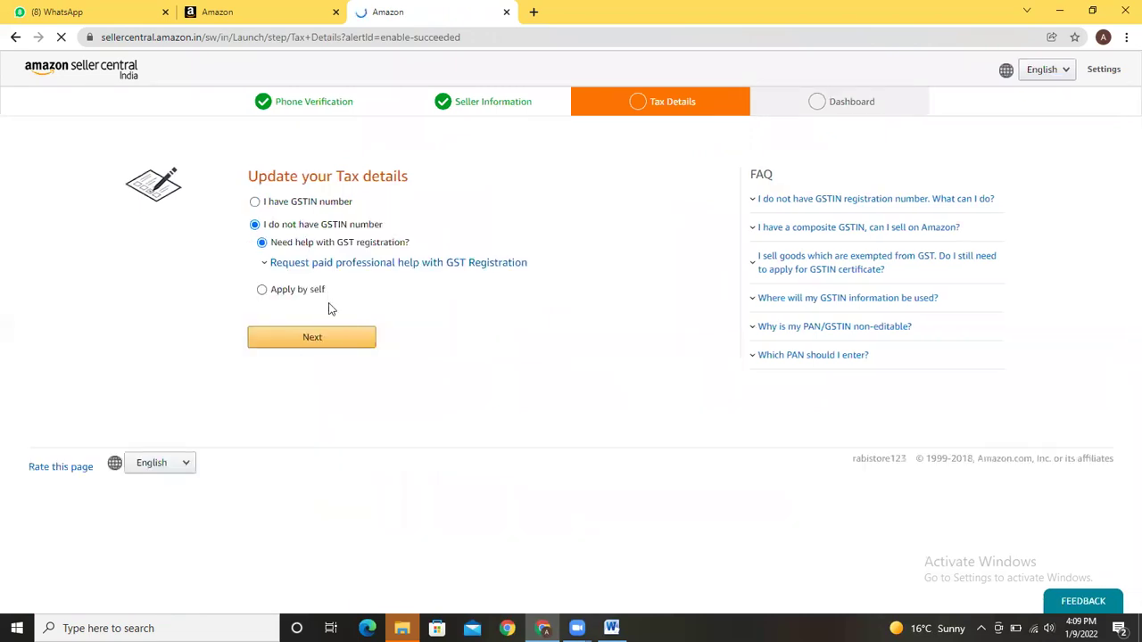
click(319, 337)
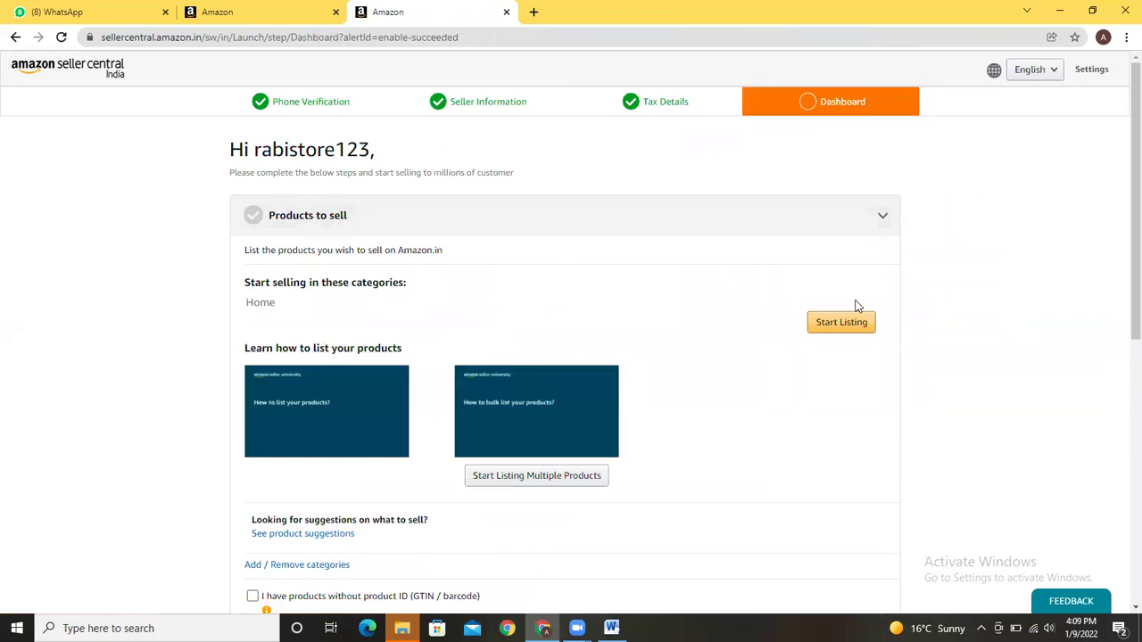
Start a first product listing, then close the extra Amazon tab and switch to the other seller tab.
click(847, 328)
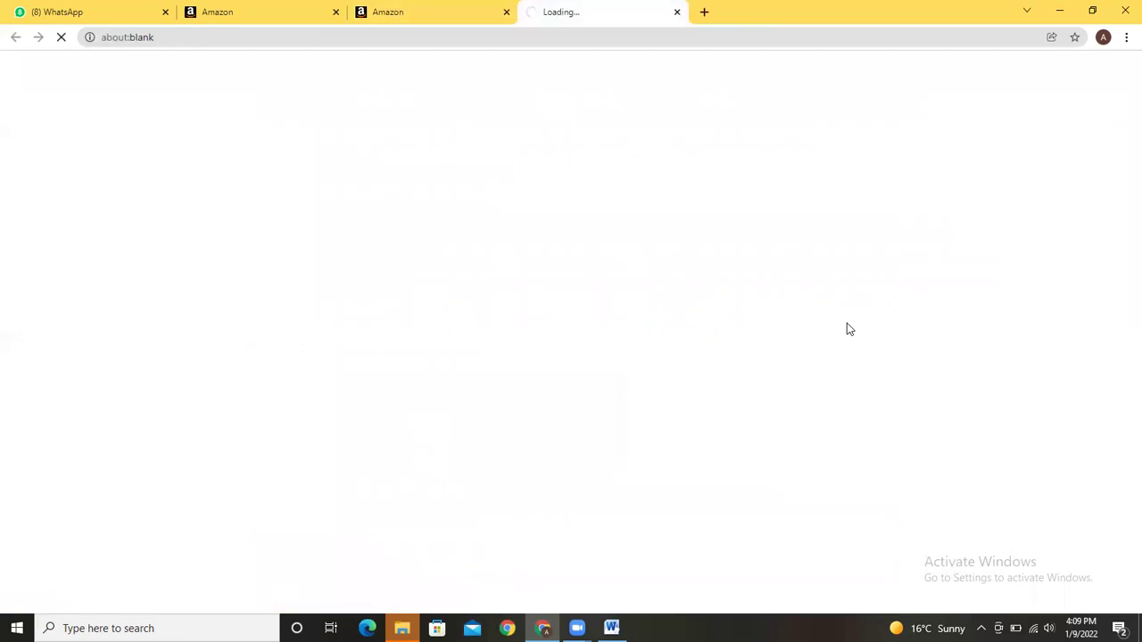
click(438, 6)
click(604, 6)
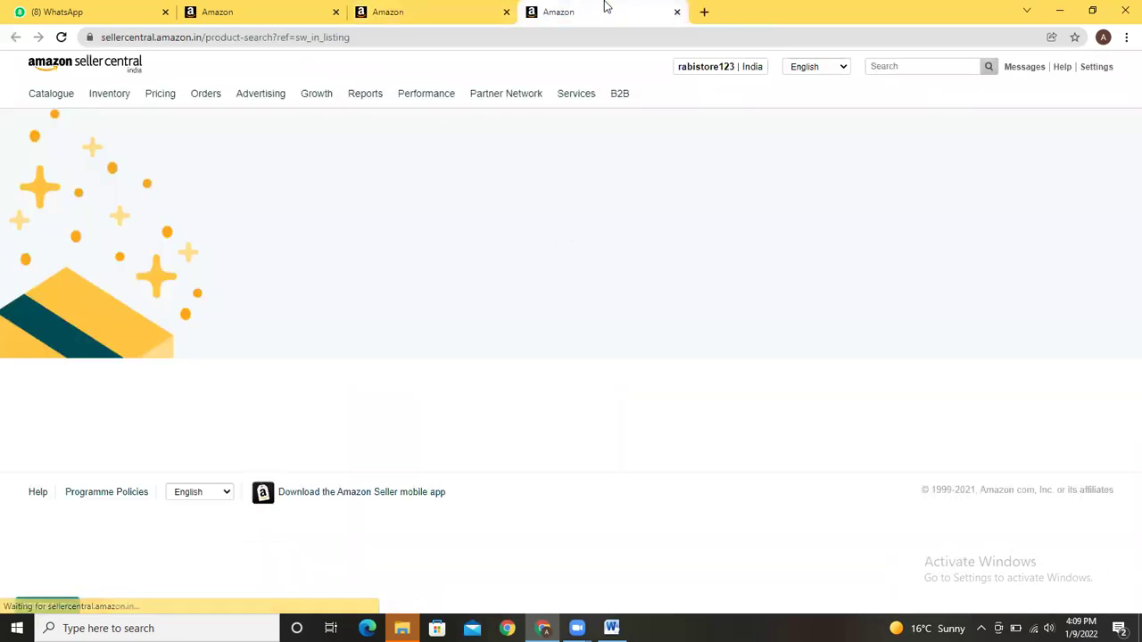
click(506, 12)
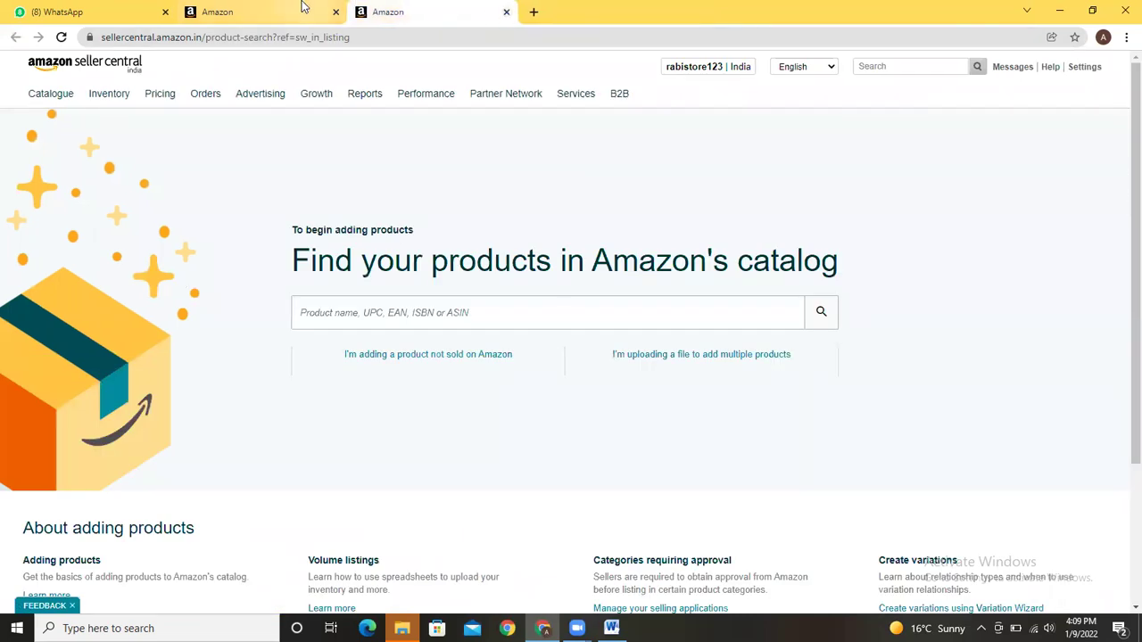
click(301, 9)
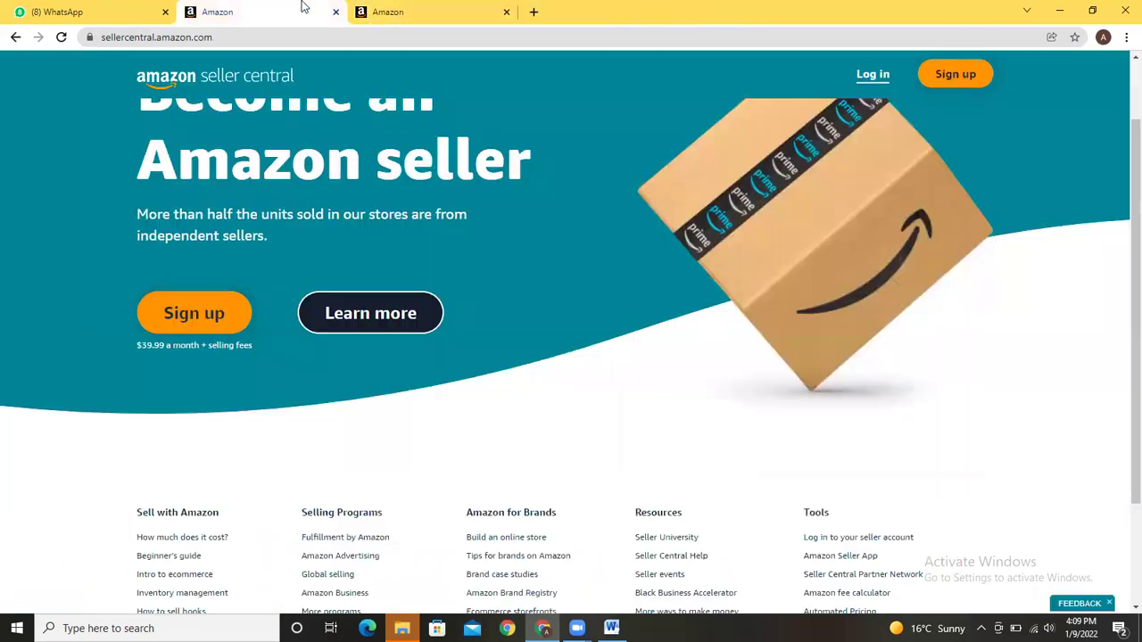
In a new tab, enter 'sel', accept the sellercentral.amazon.in suggestion and load it.
click(534, 11)
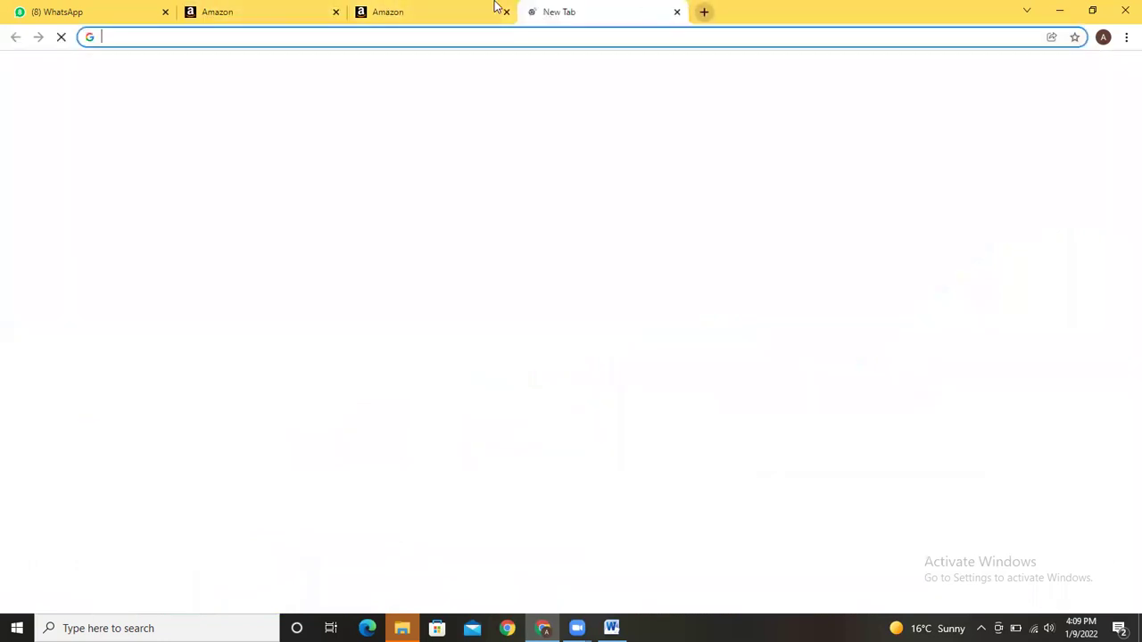
click(555, 30)
text(sellercentral.amazon.in)
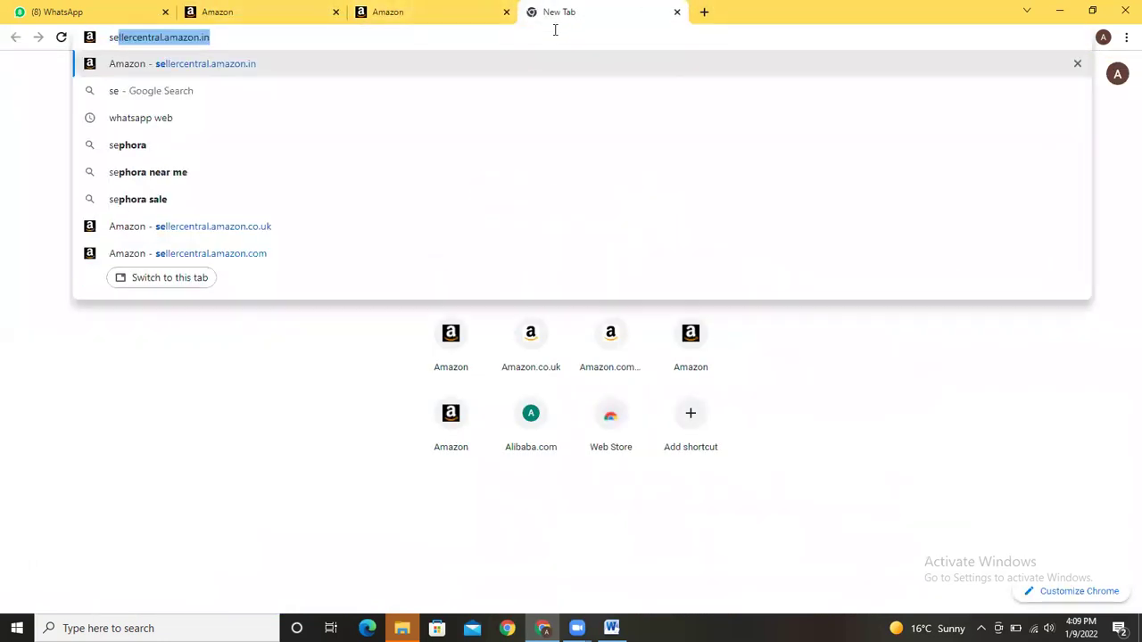
key(Right)
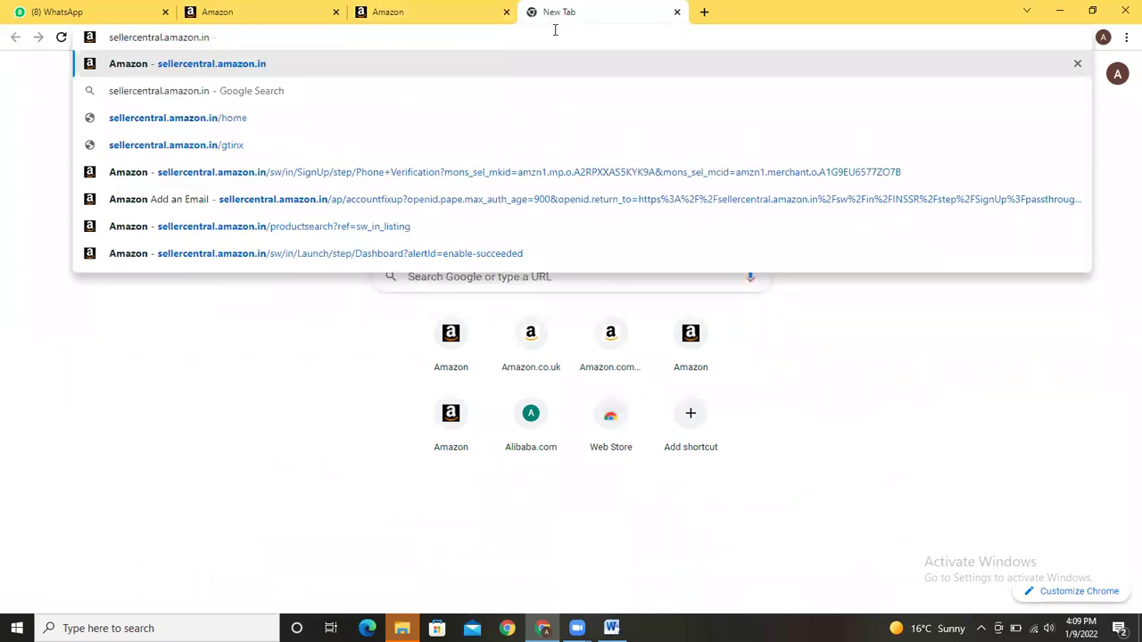
key(Return)
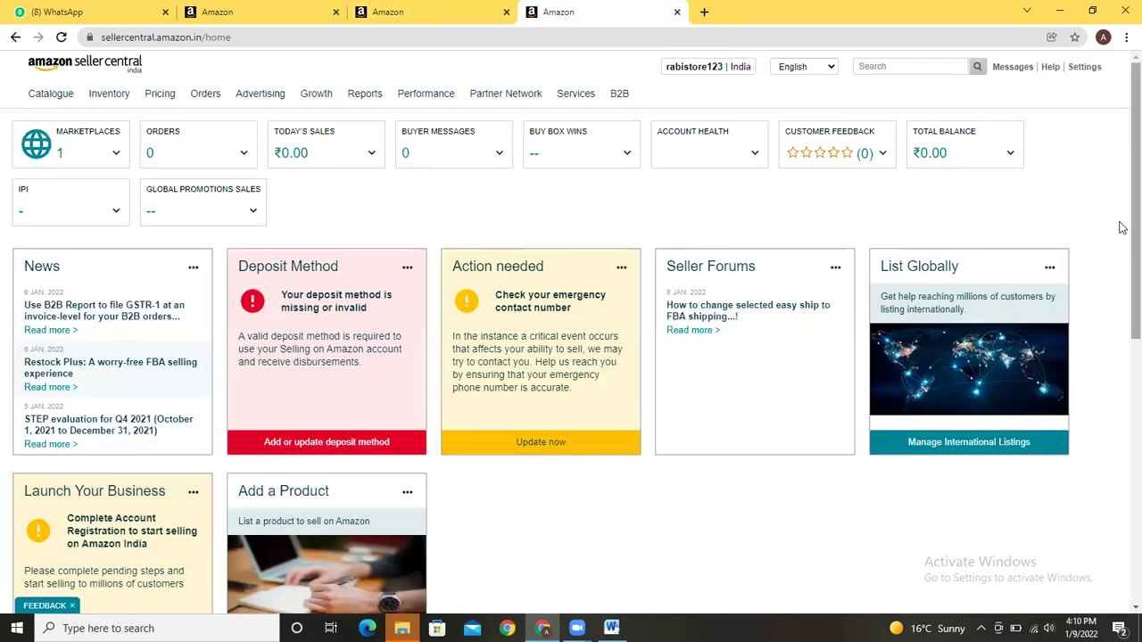
scroll(1123, 280, down, 1)
scroll(1122, 280, down, 2)
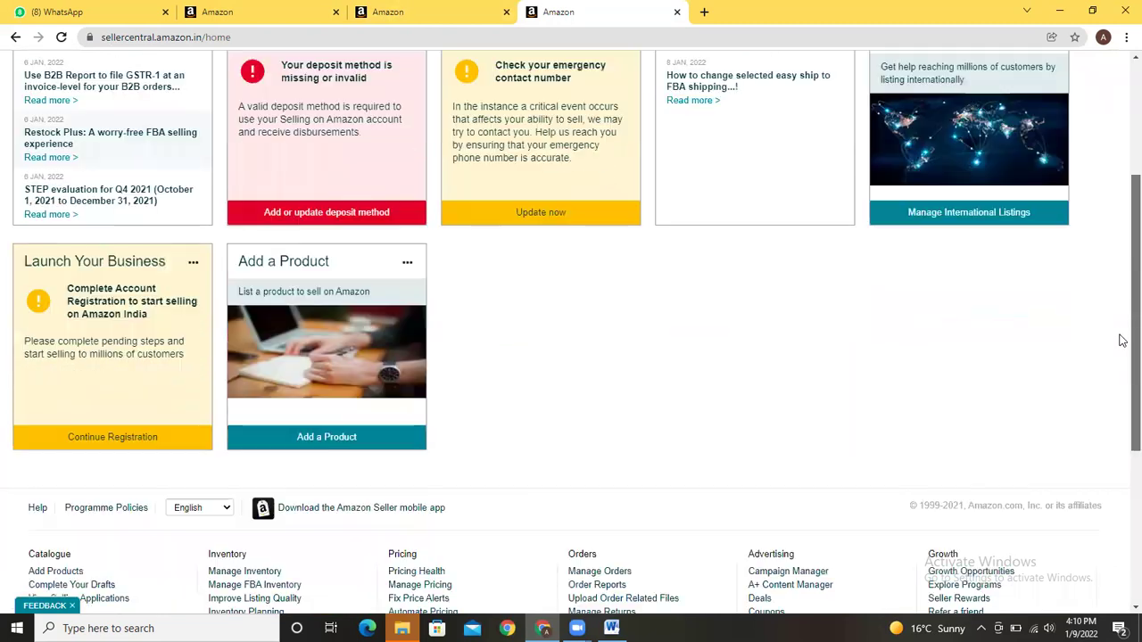
scroll(1122, 336, up, 3)
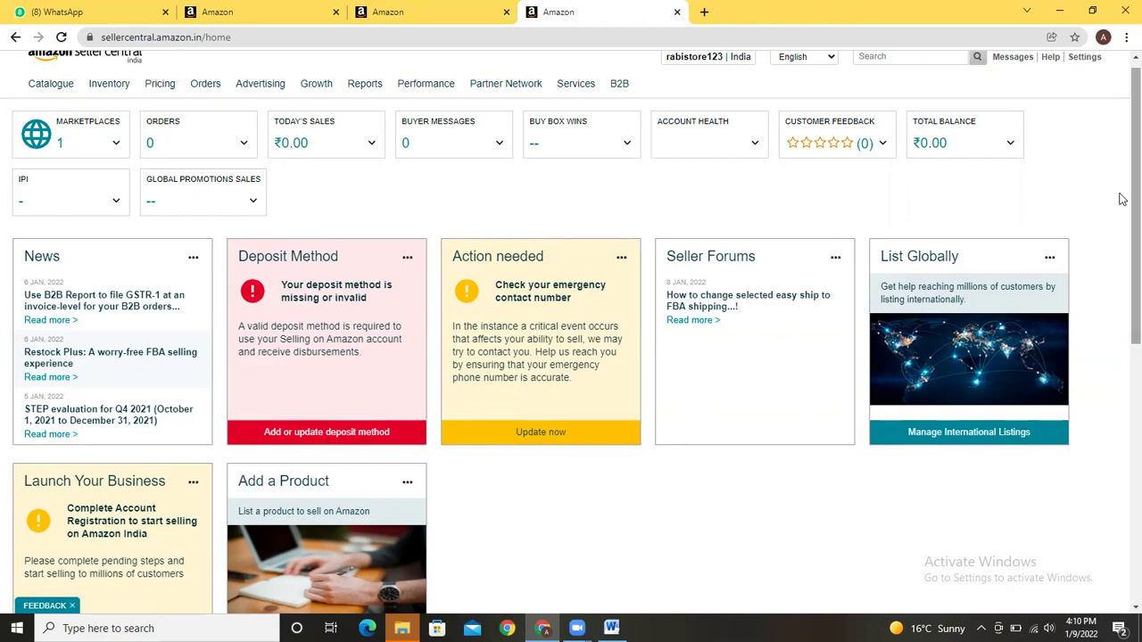
scroll(1122, 199, up, 1)
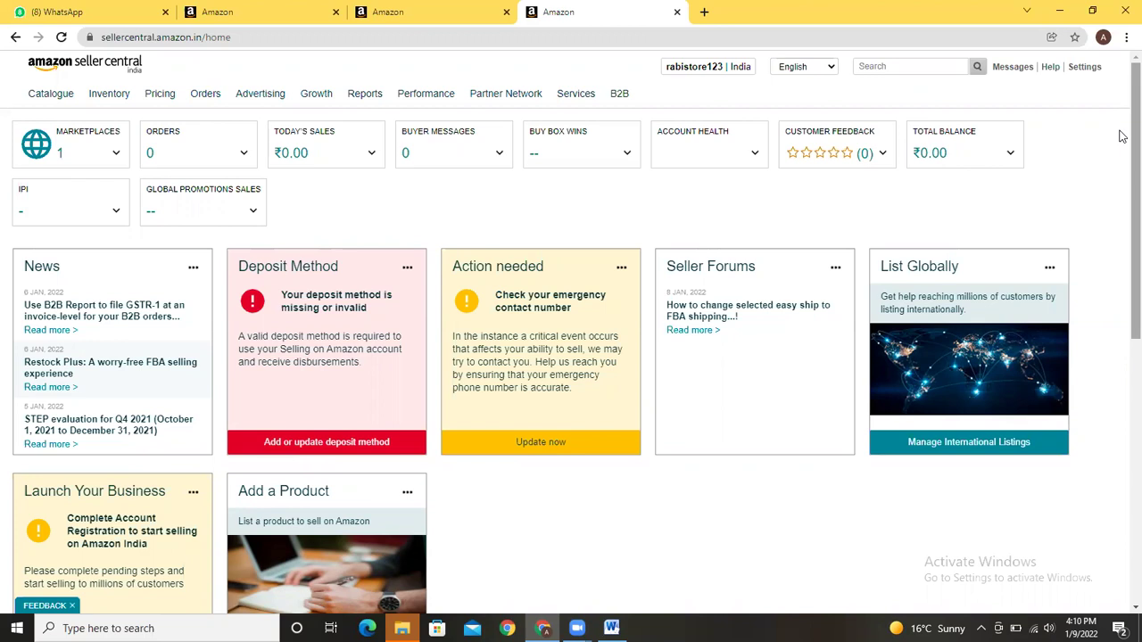
mouse_move(1090, 77)
mouse_move(46, 93)
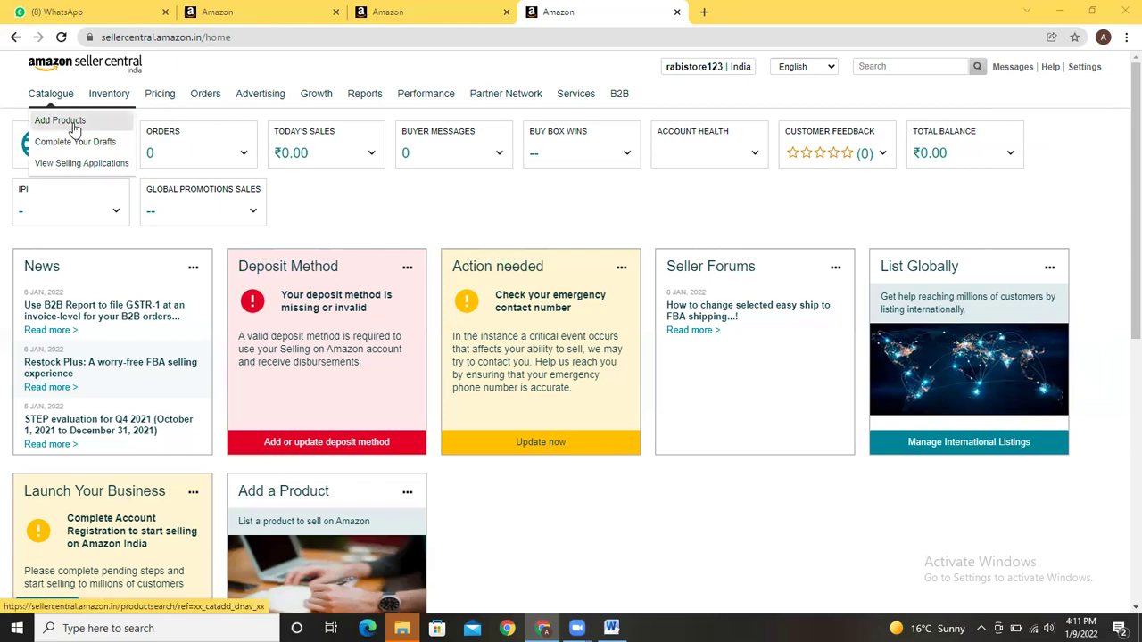
From Catalogue > Add Products, choose 'I'm adding a product not sold on Amazon'.
click(76, 131)
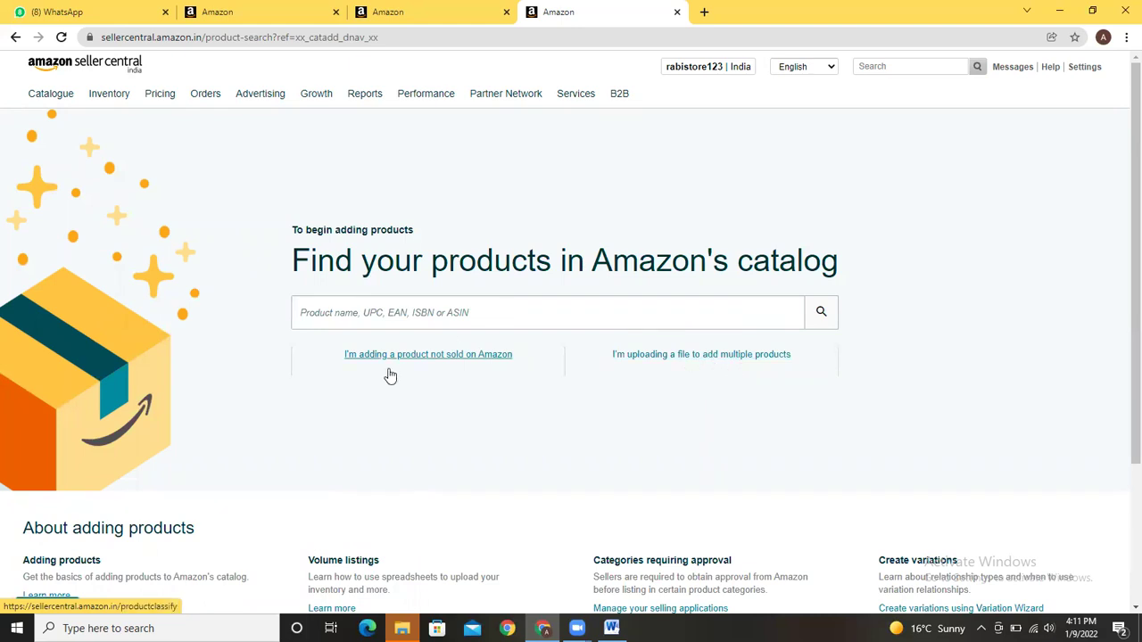
click(458, 362)
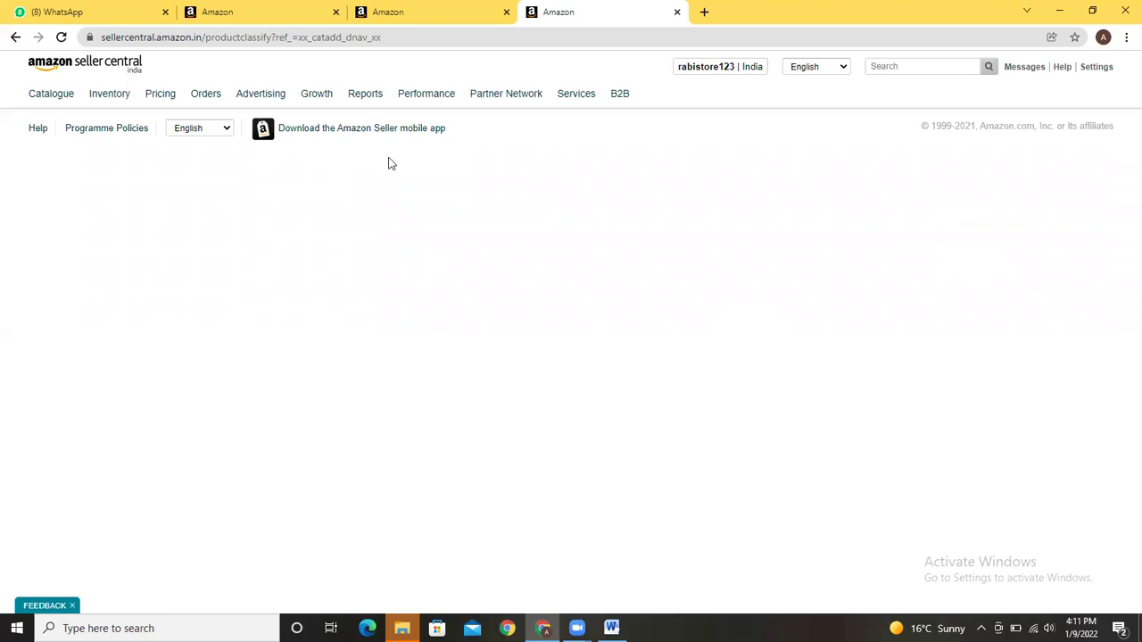
mouse_move(61, 104)
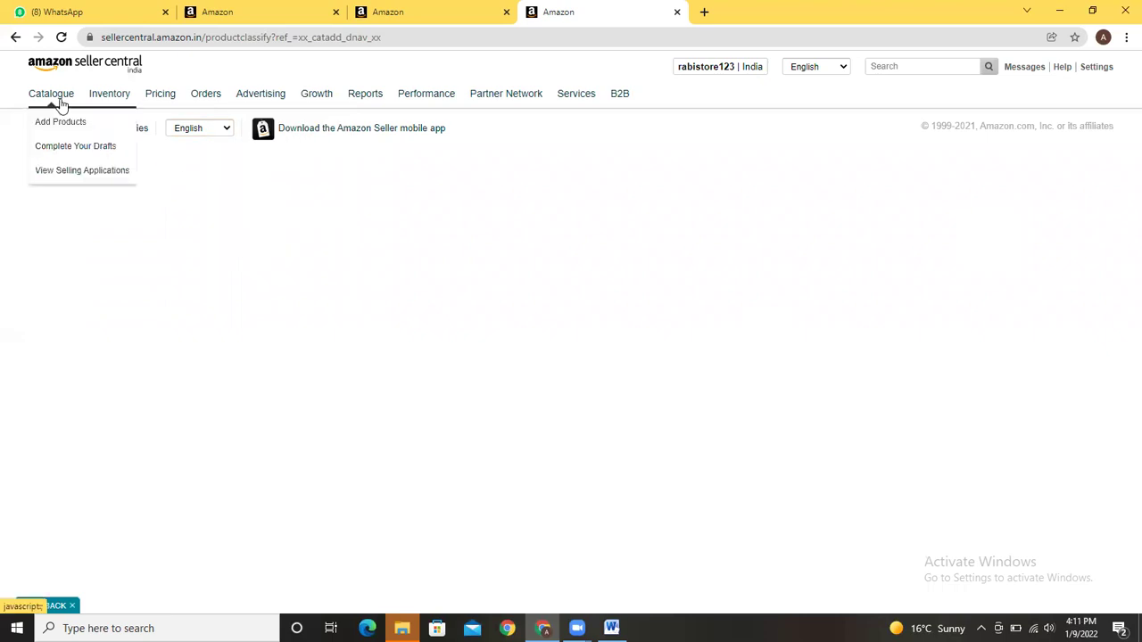
click(69, 125)
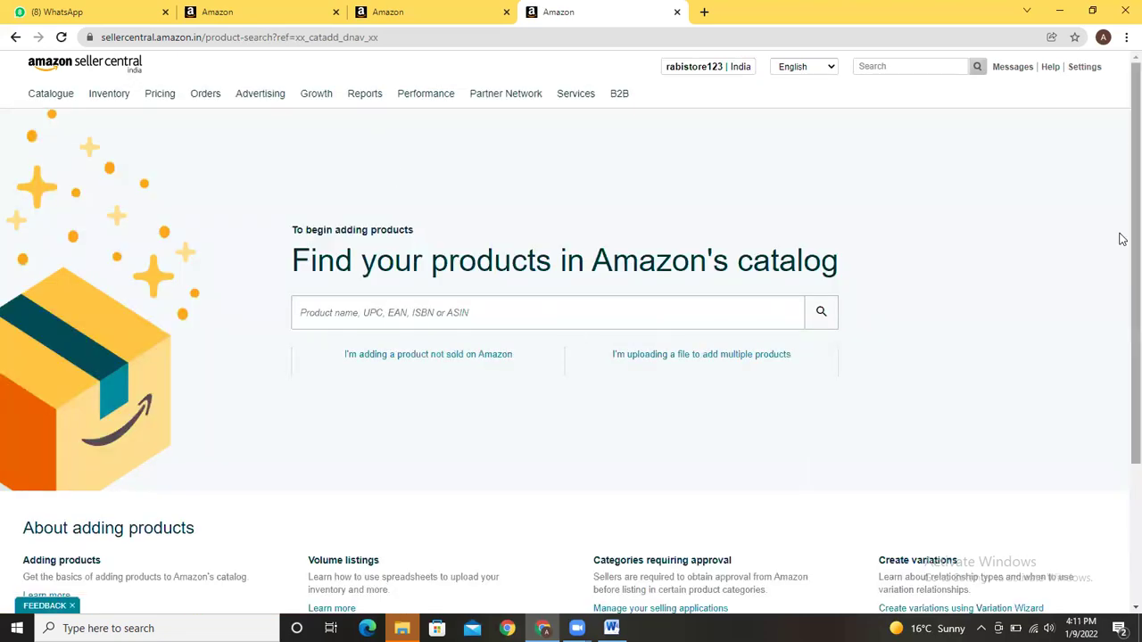
scroll(1122, 243, down, 1)
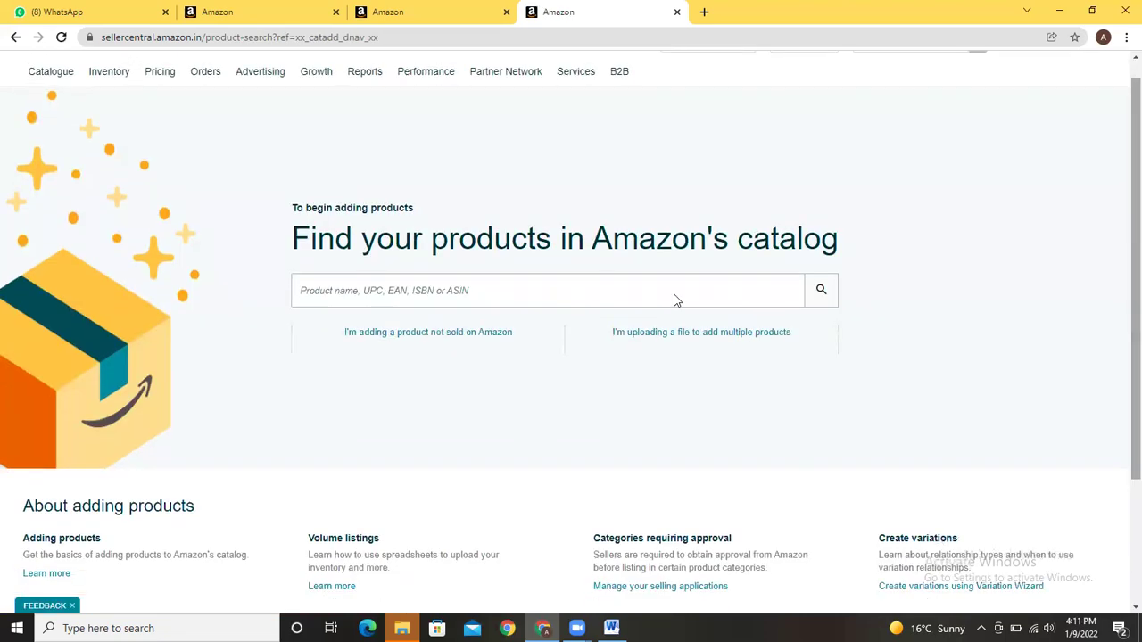
click(476, 334)
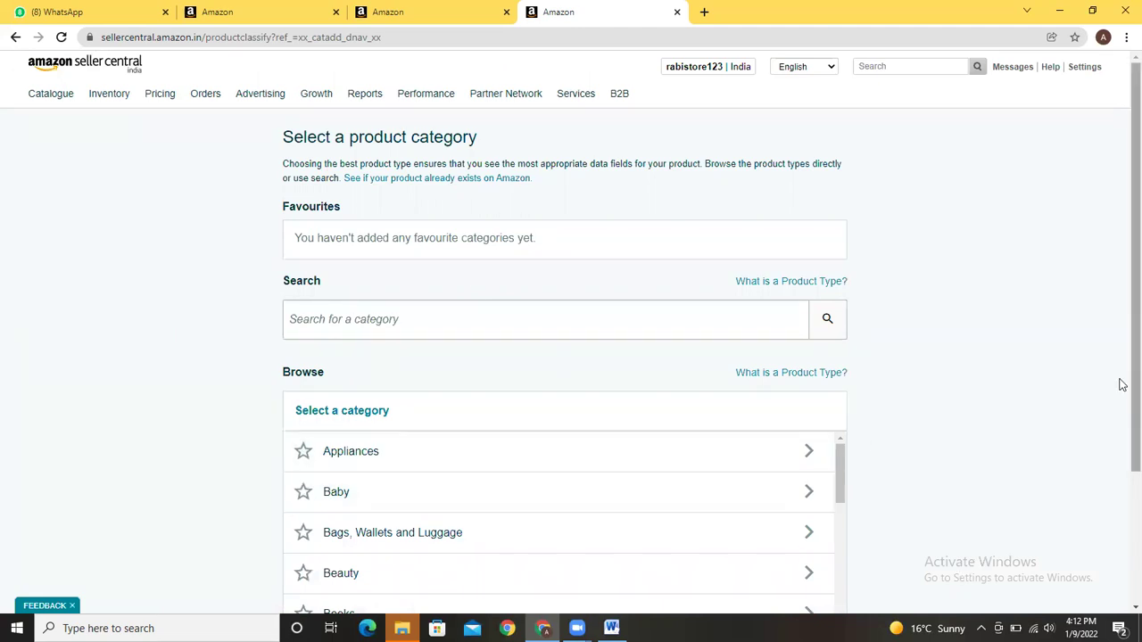
scroll(1122, 385, down, 2)
scroll(1122, 459, up, 2)
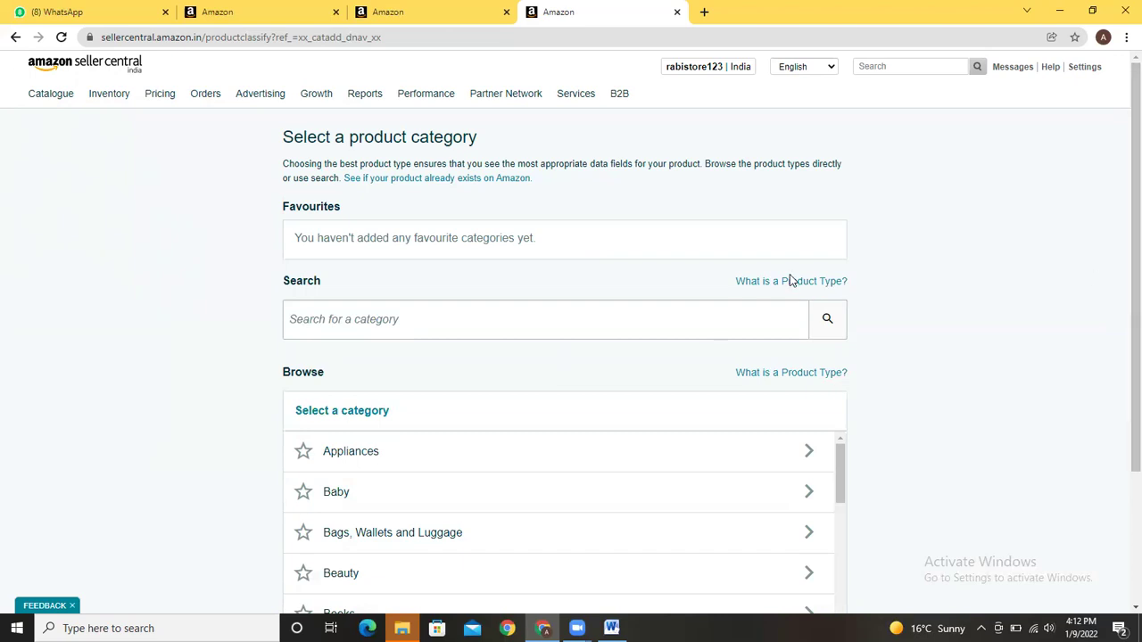
mouse_move(120, 98)
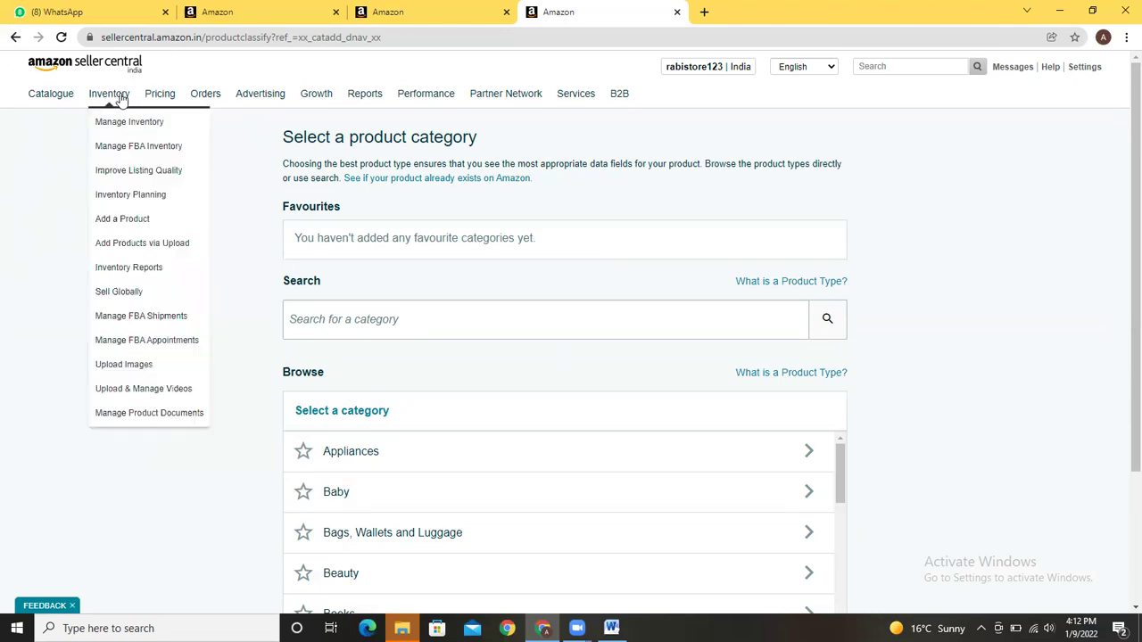
mouse_move(163, 98)
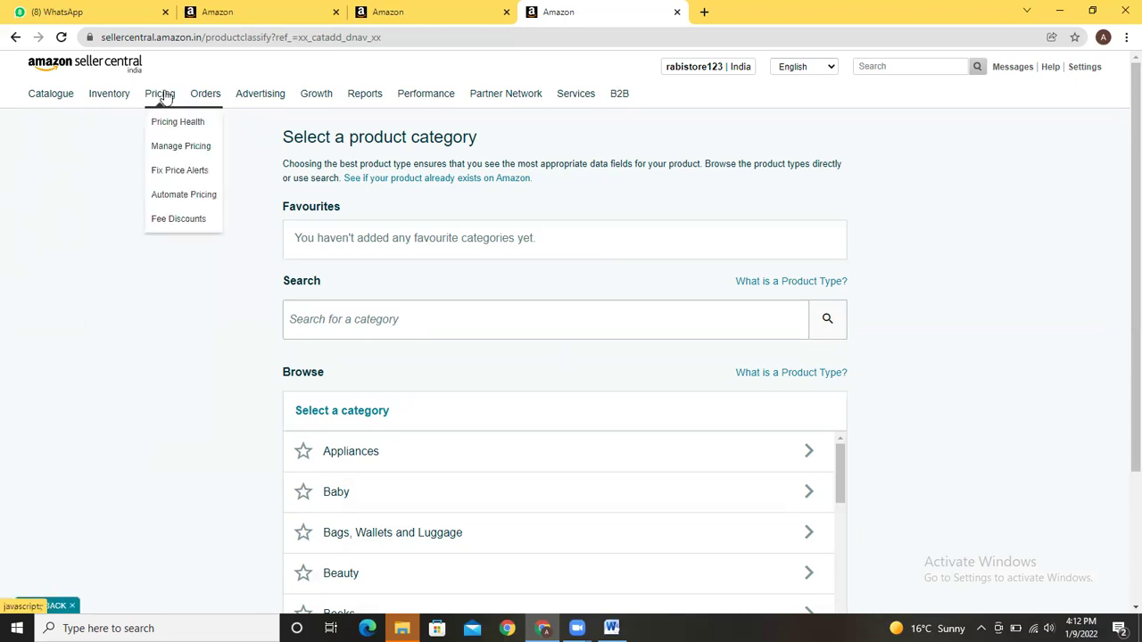
mouse_move(205, 98)
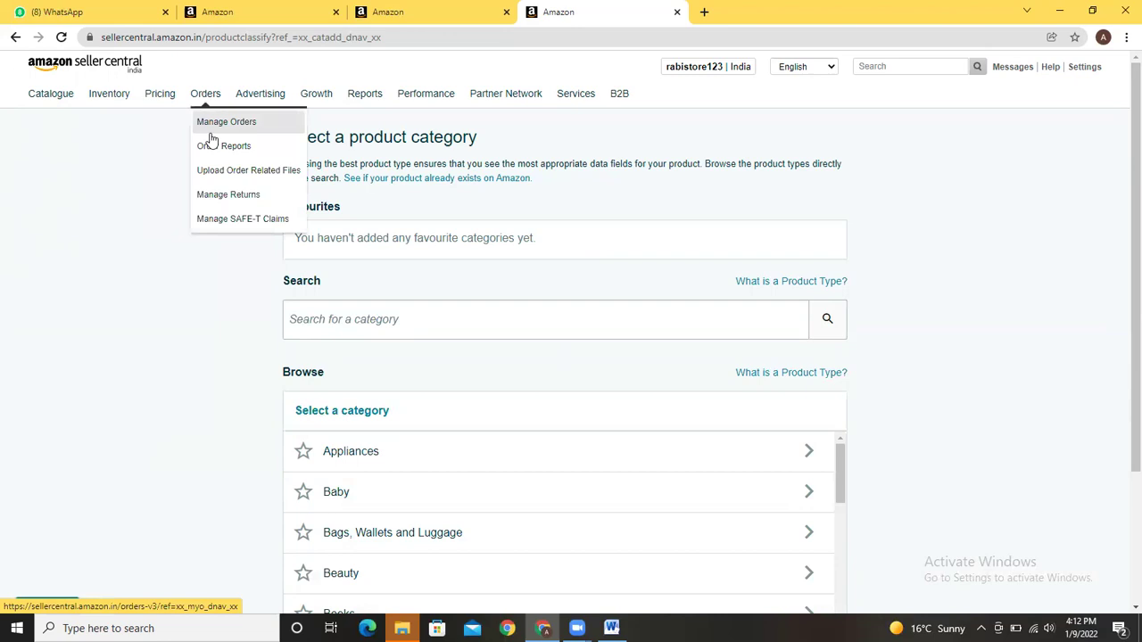
Open Orders > Manage Orders and preview the neighbouring navigation menus.
click(218, 130)
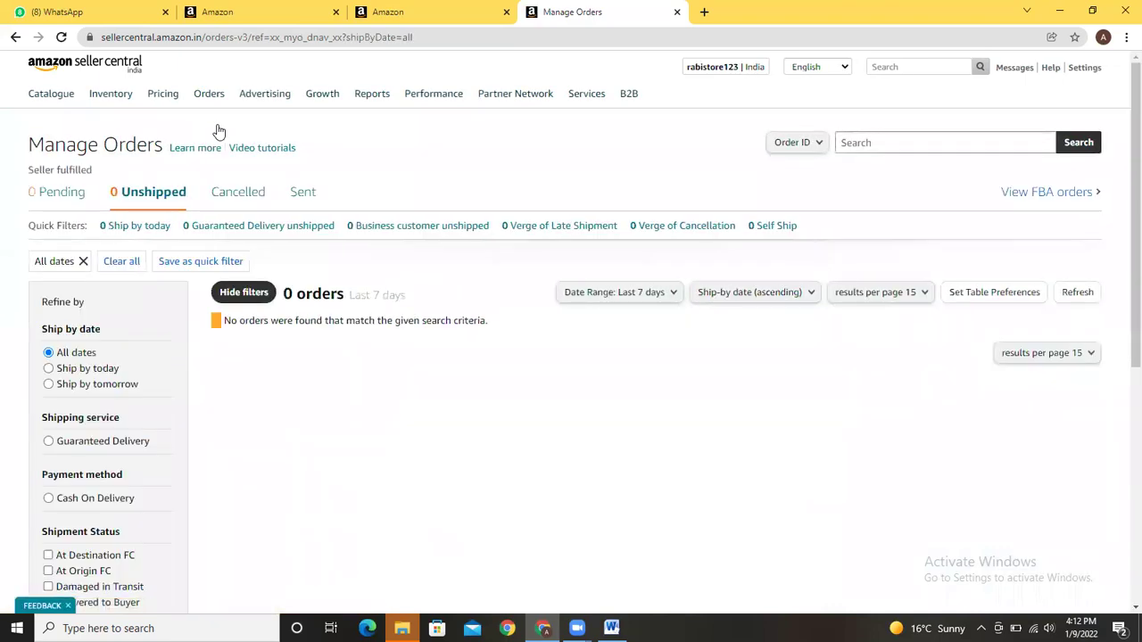
mouse_move(272, 100)
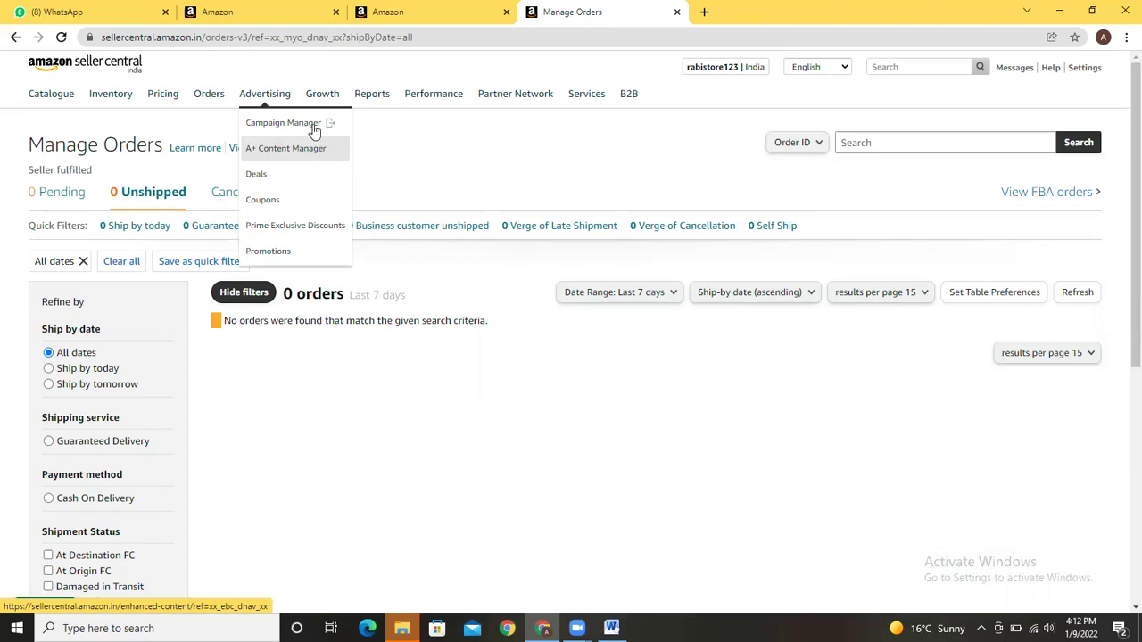
mouse_move(321, 104)
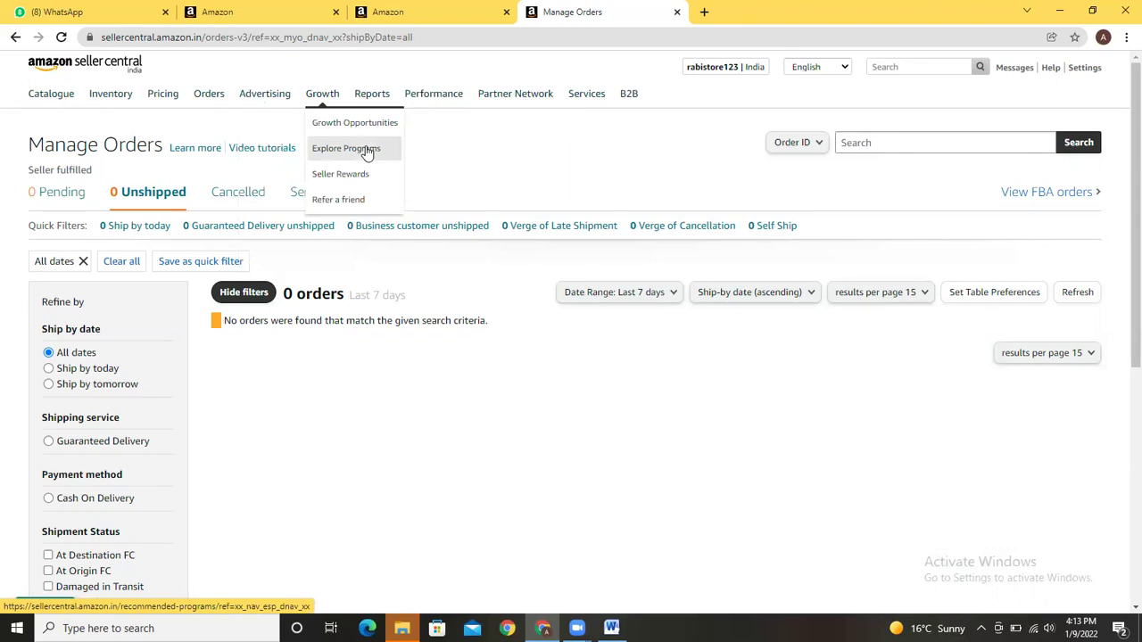
mouse_move(368, 102)
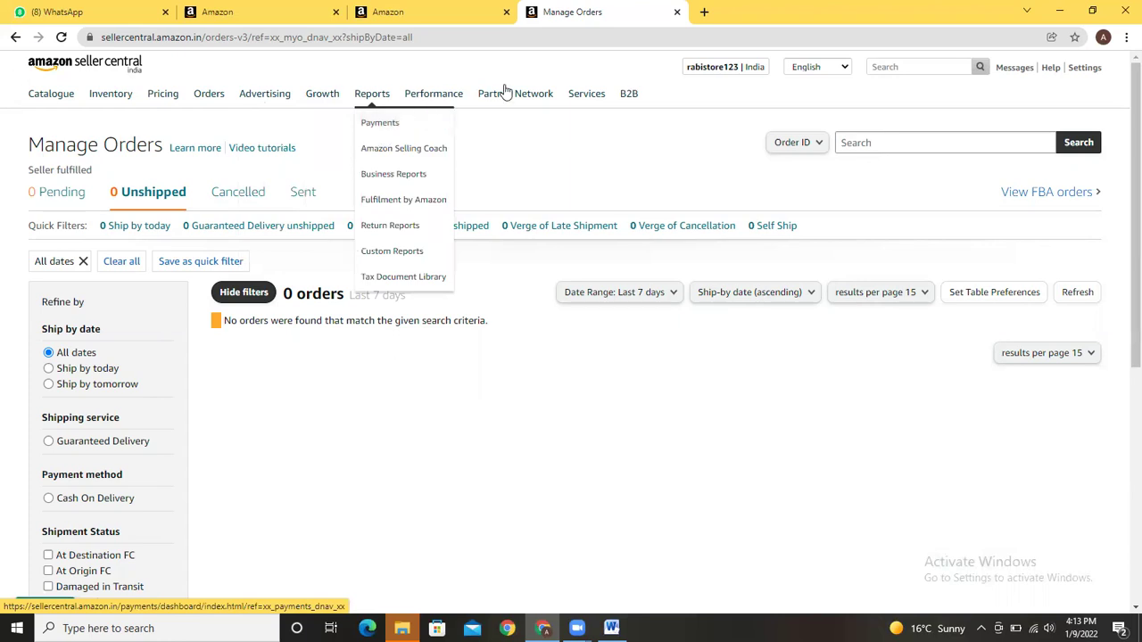
Preview the remaining navigation menus and scroll the Manage Orders page showing 0 orders.
mouse_move(589, 103)
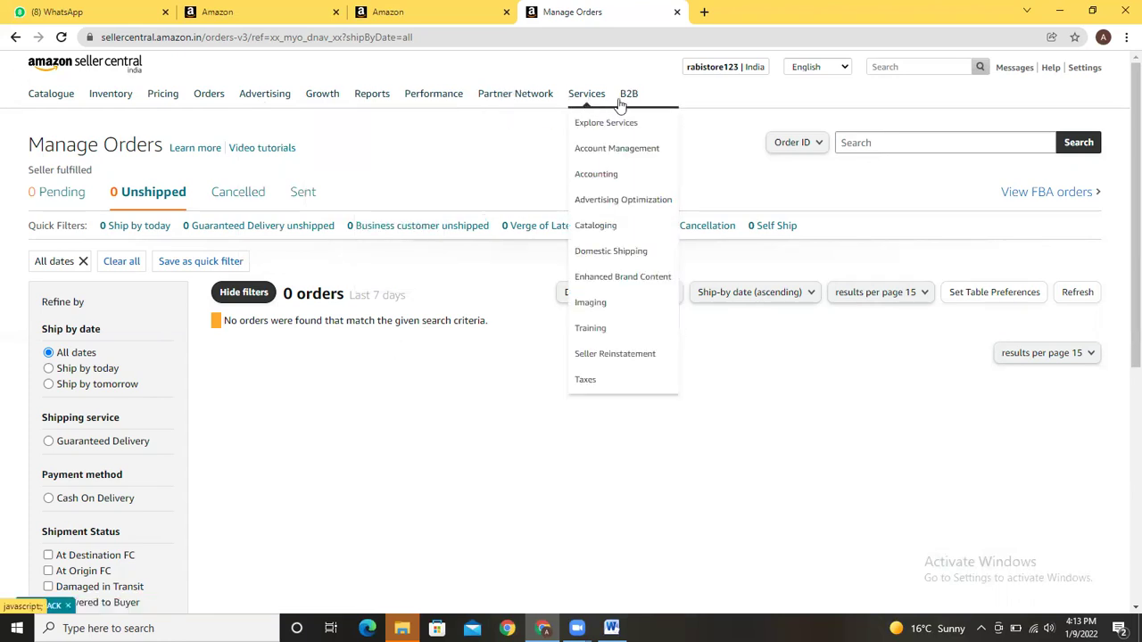
mouse_move(629, 102)
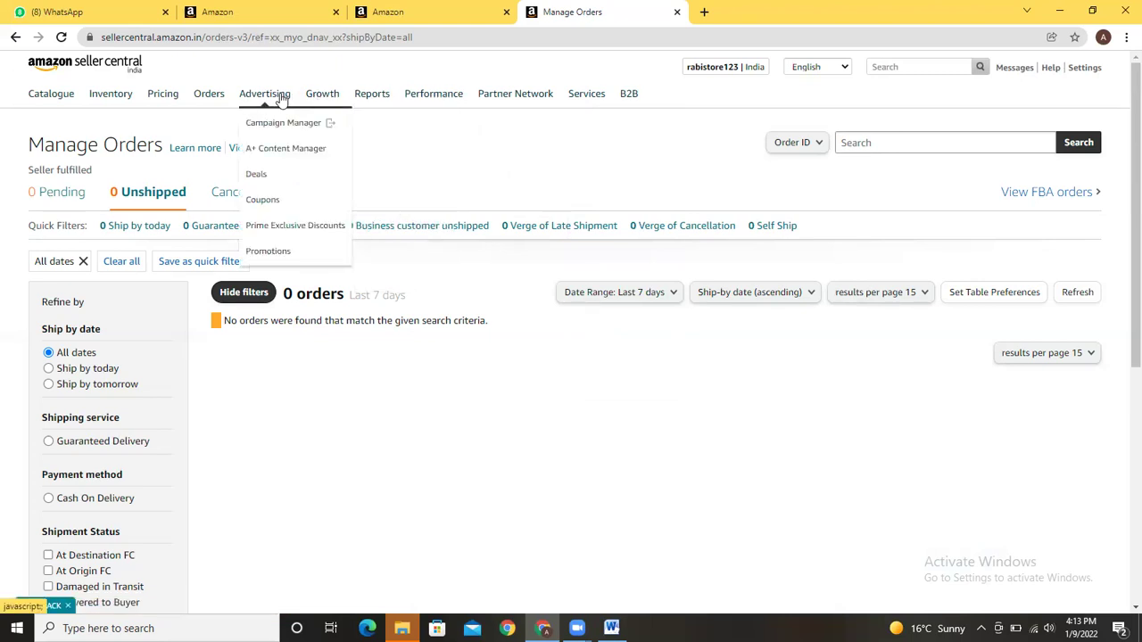
mouse_move(214, 99)
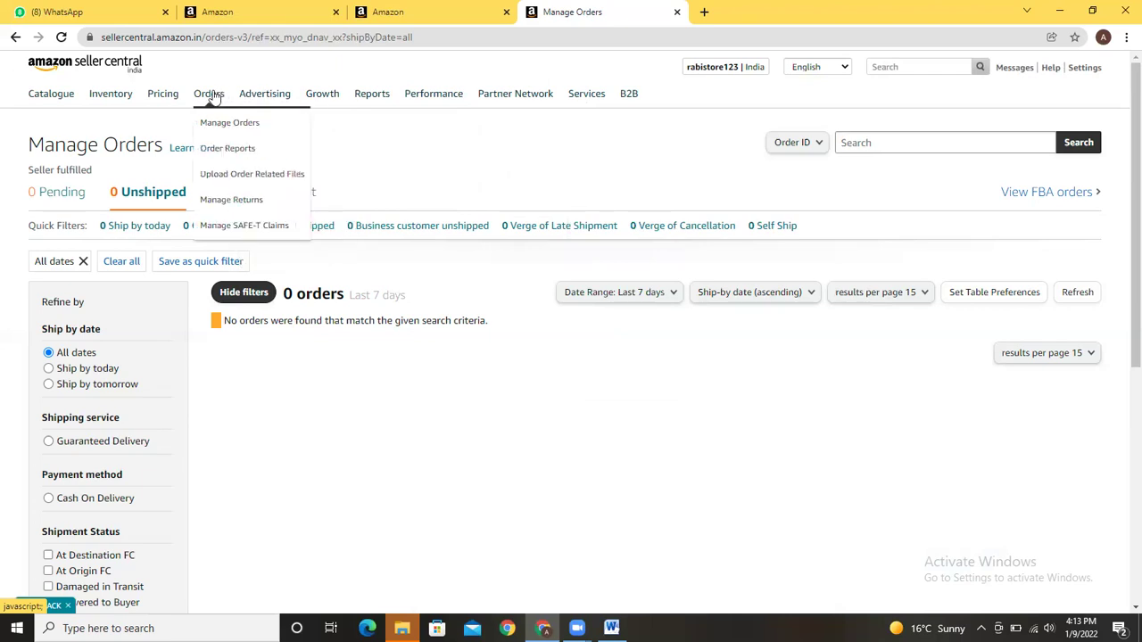
mouse_move(163, 109)
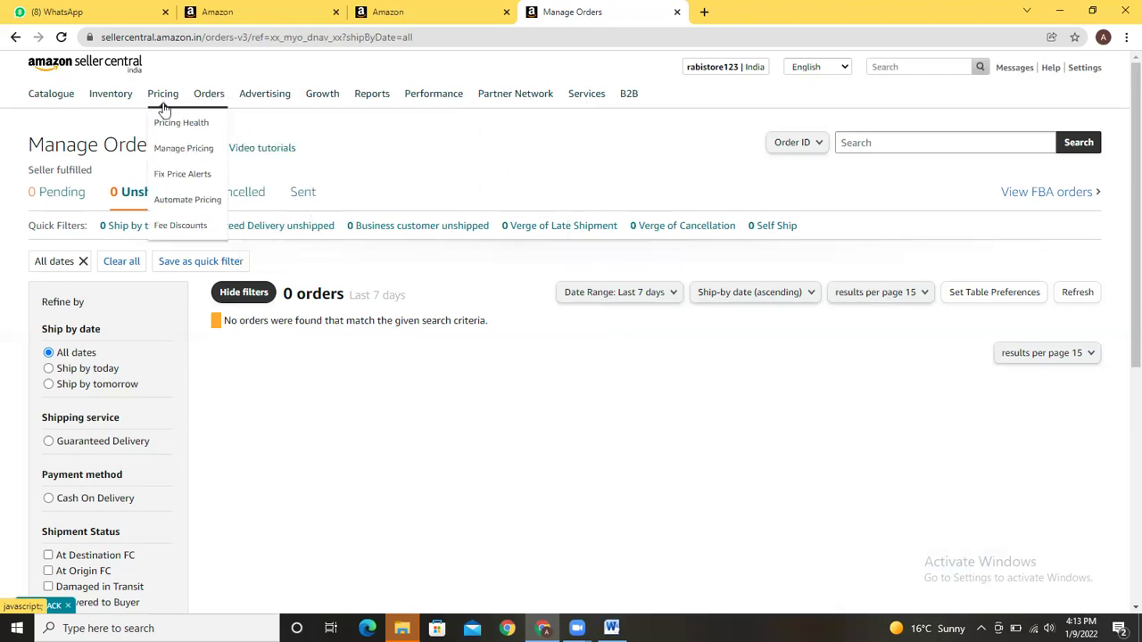
mouse_move(124, 102)
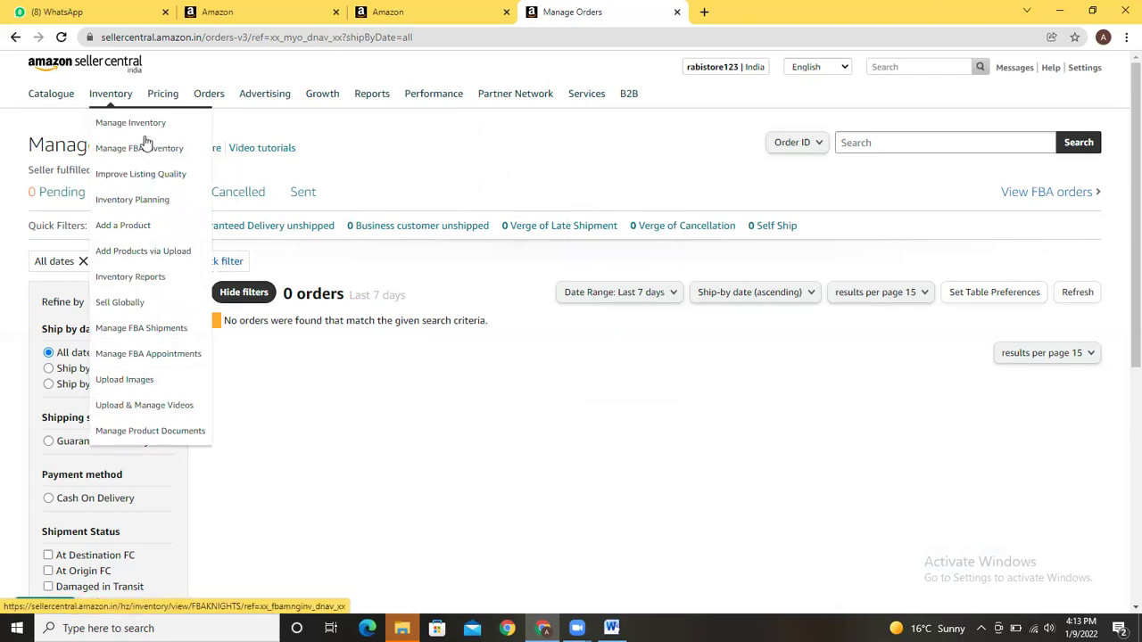
mouse_move(51, 95)
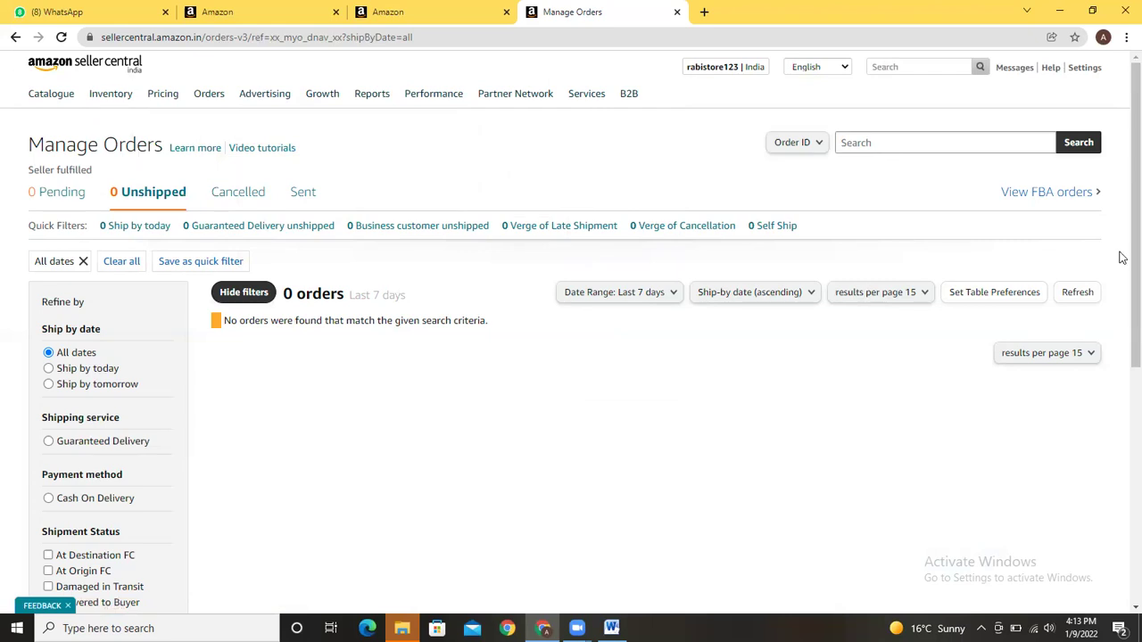
scroll(1122, 312, down, 2)
scroll(1122, 232, up, 2)
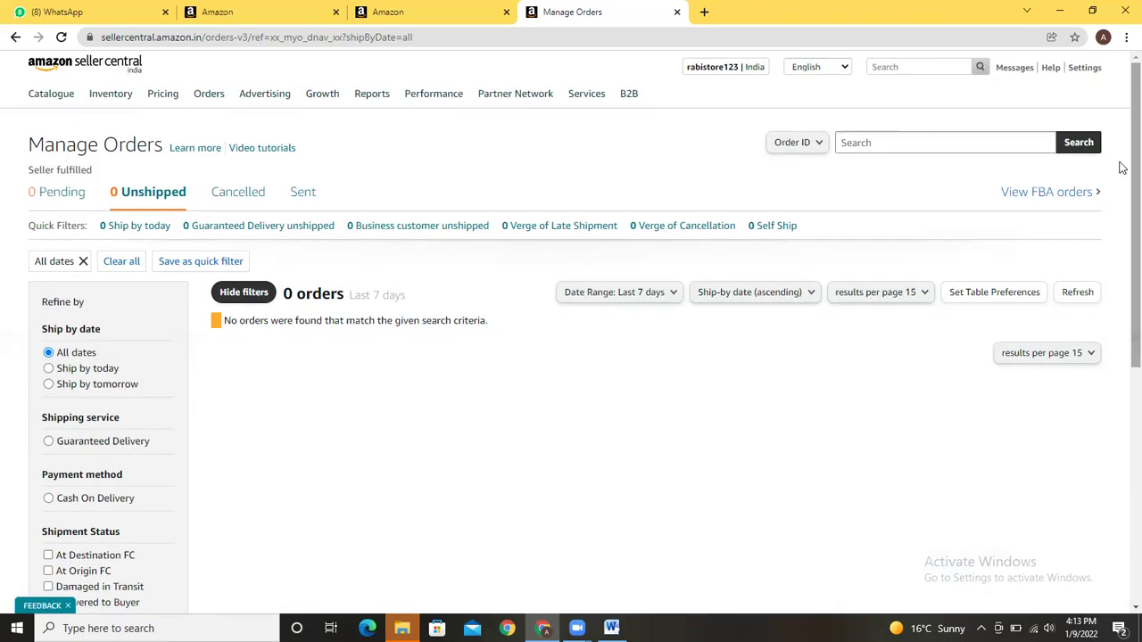